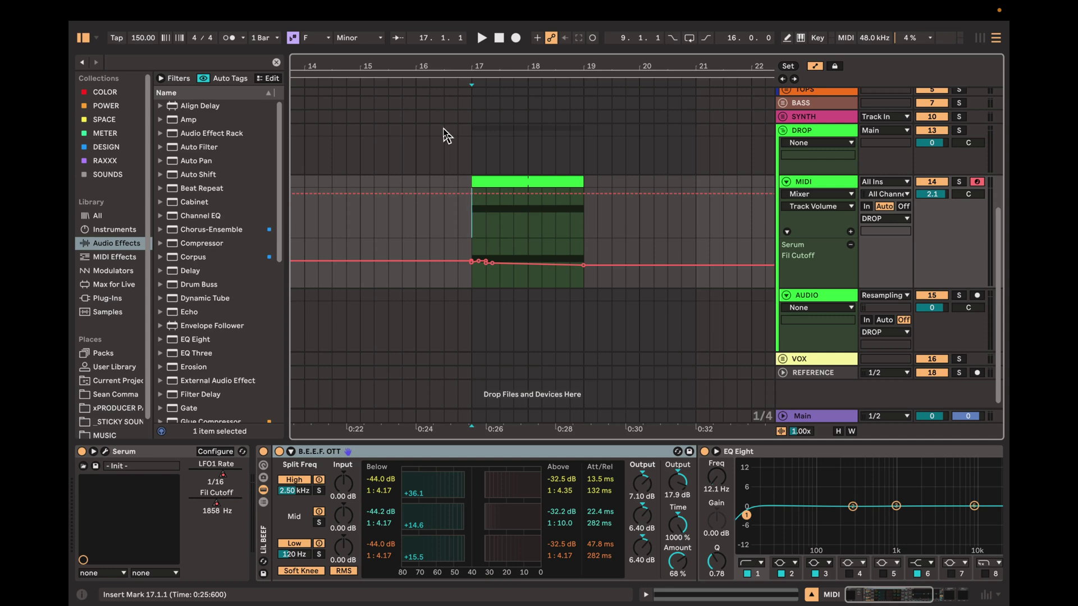
Step: Play back the existing drop sound and look through the track options of the new Serum MIDI track
key(space)
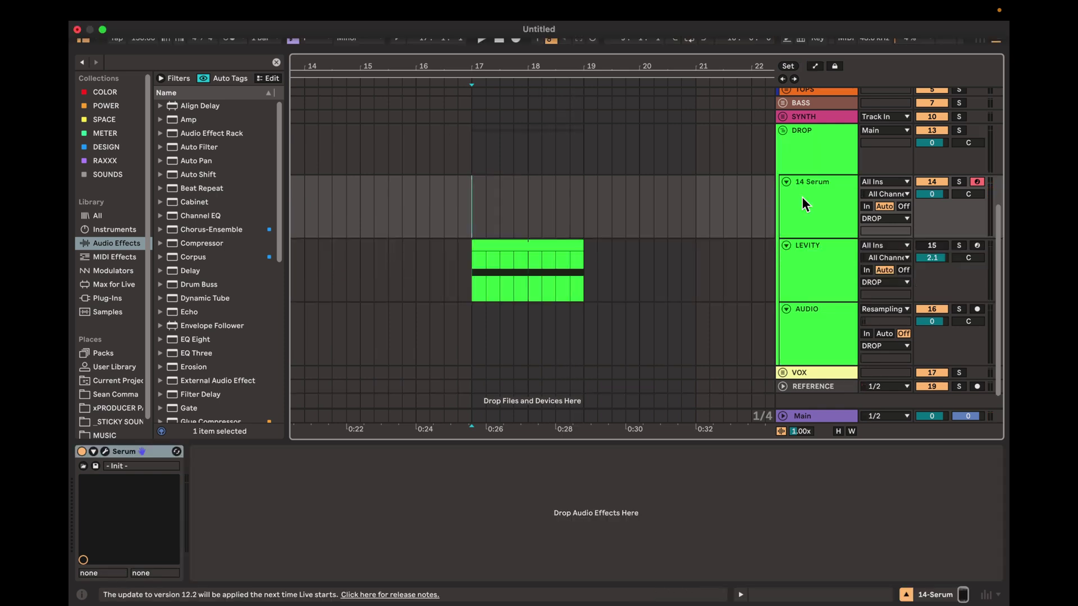
click(803, 198)
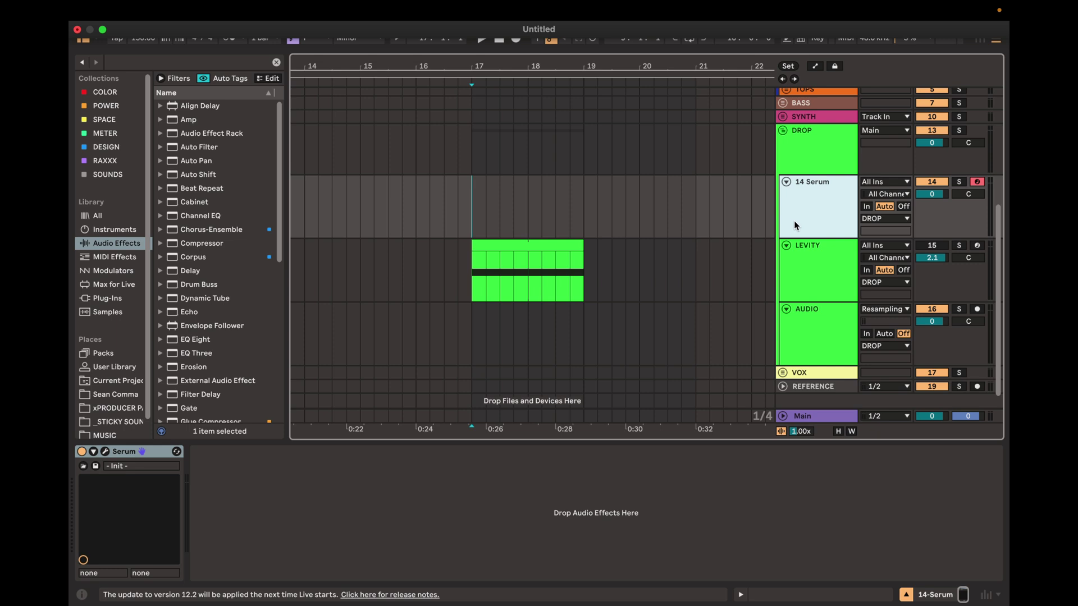
right_click(791, 202)
click(798, 184)
right_click(797, 184)
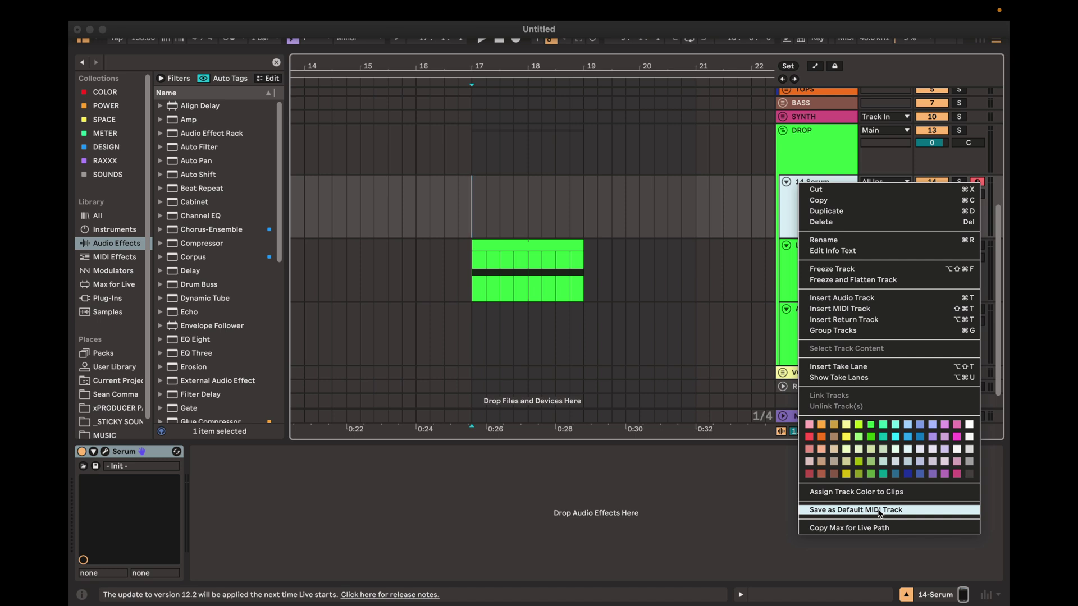
click(784, 208)
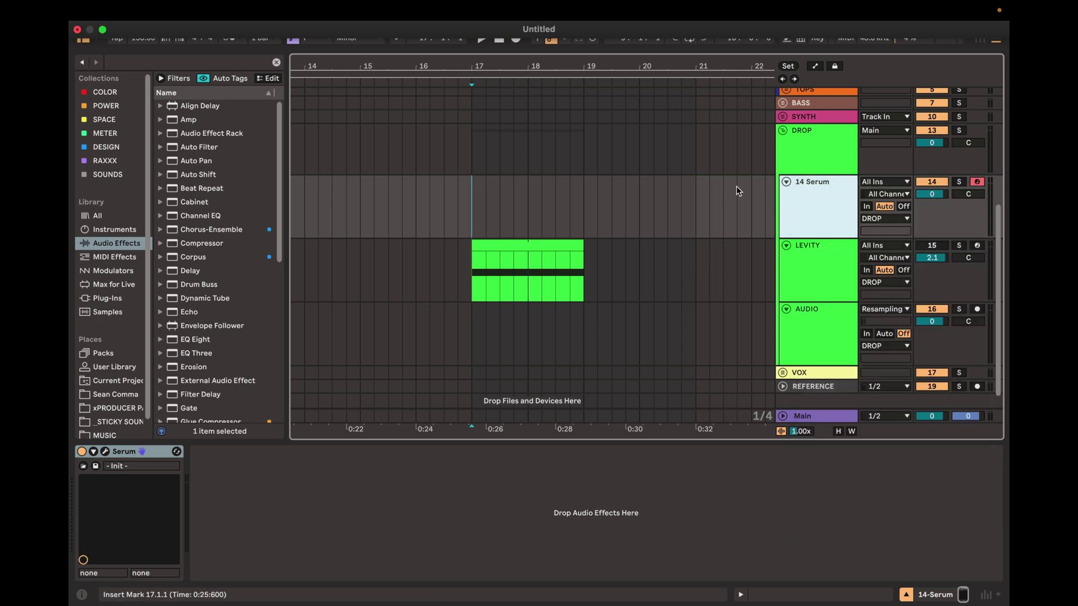
Step: Create an empty two-bar MIDI clip on the 14 Serum track from bar 17 to bar 19
click(153, 456)
click(511, 219)
shift+click(584, 204)
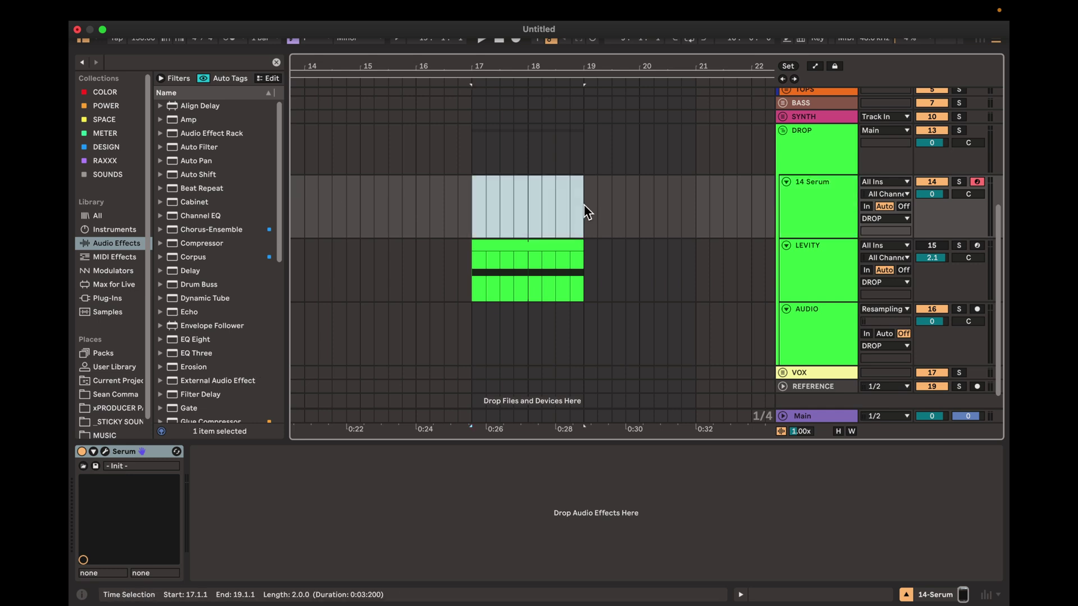
key(super+shift+m)
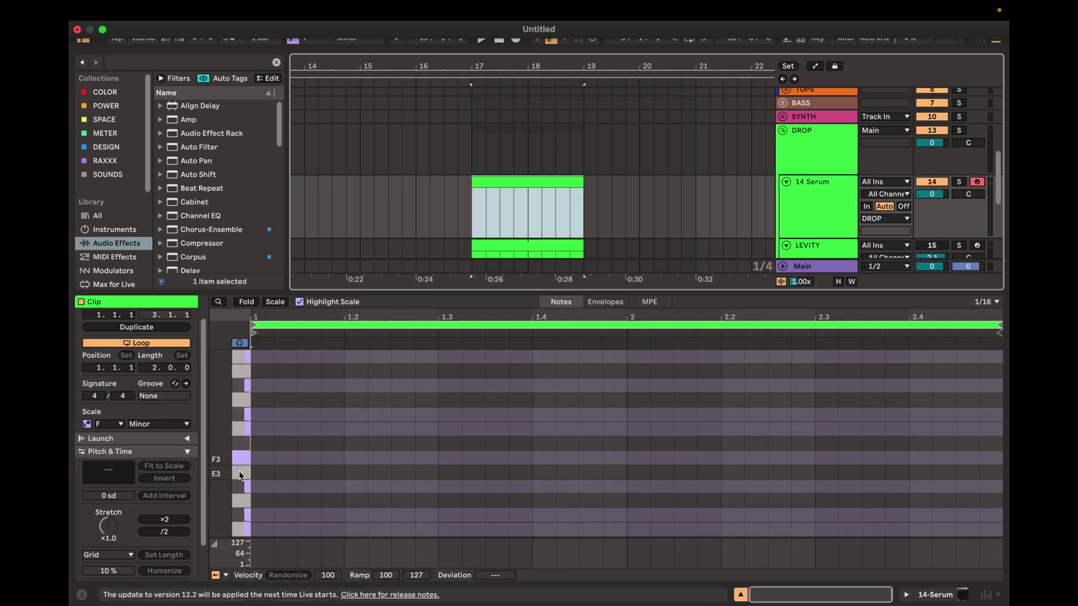
Step: Add an E0 note at the start of the clip and stretch it to the full clip length with Legato
scroll(237, 471, down, 5)
scroll(237, 470, down, 3)
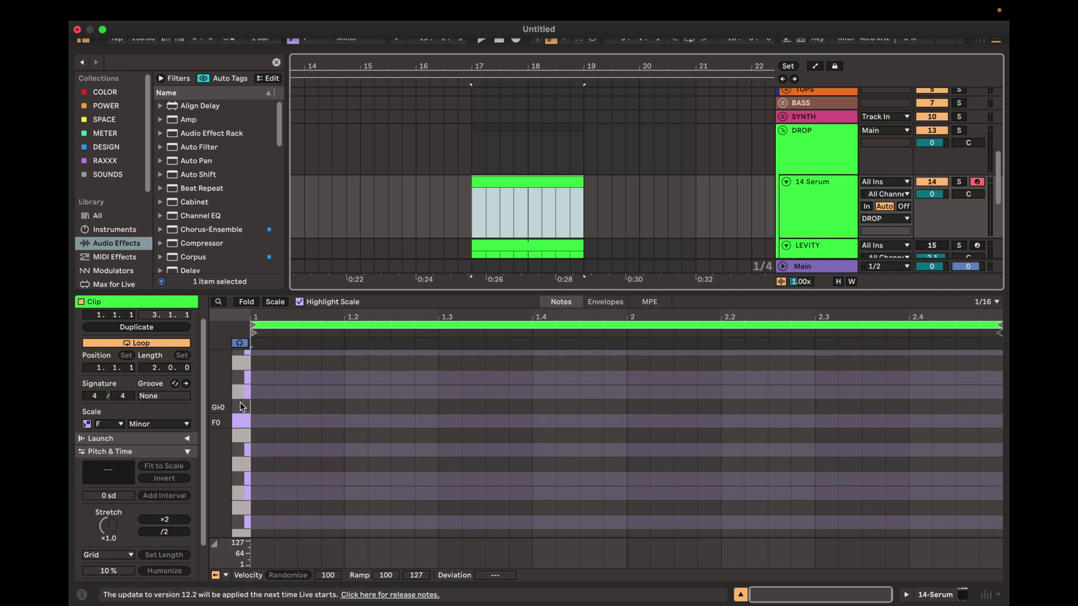
double_click(260, 436)
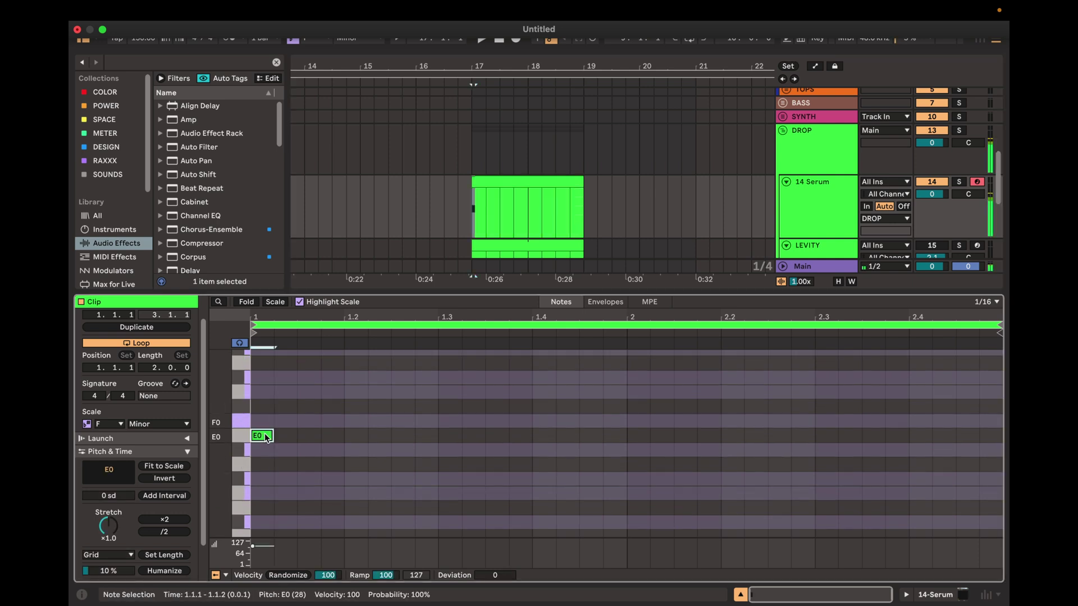
scroll(179, 547, down, 2)
click(165, 547)
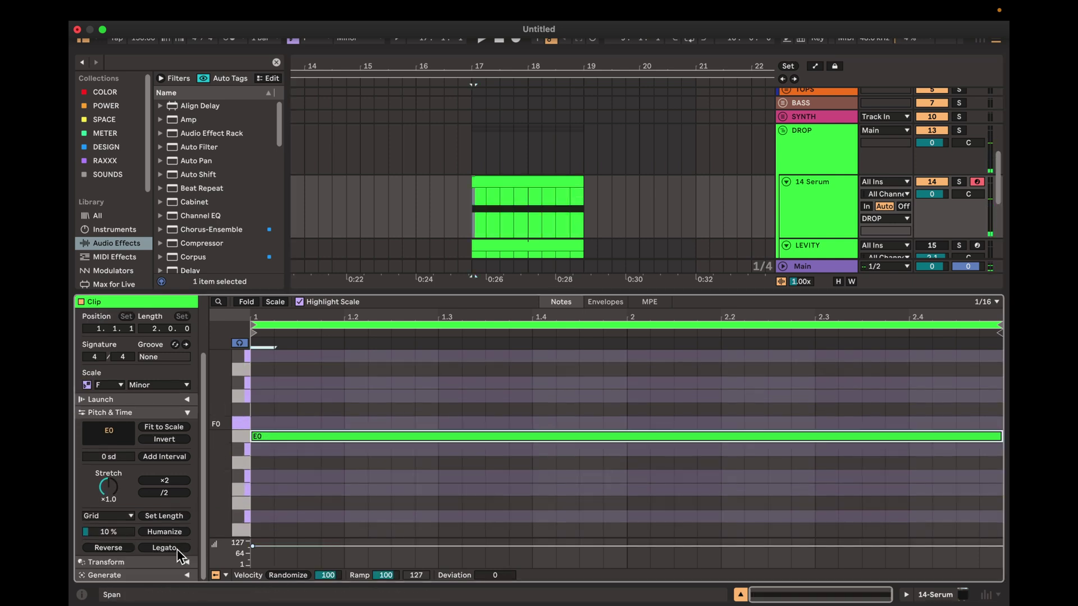
click(470, 204)
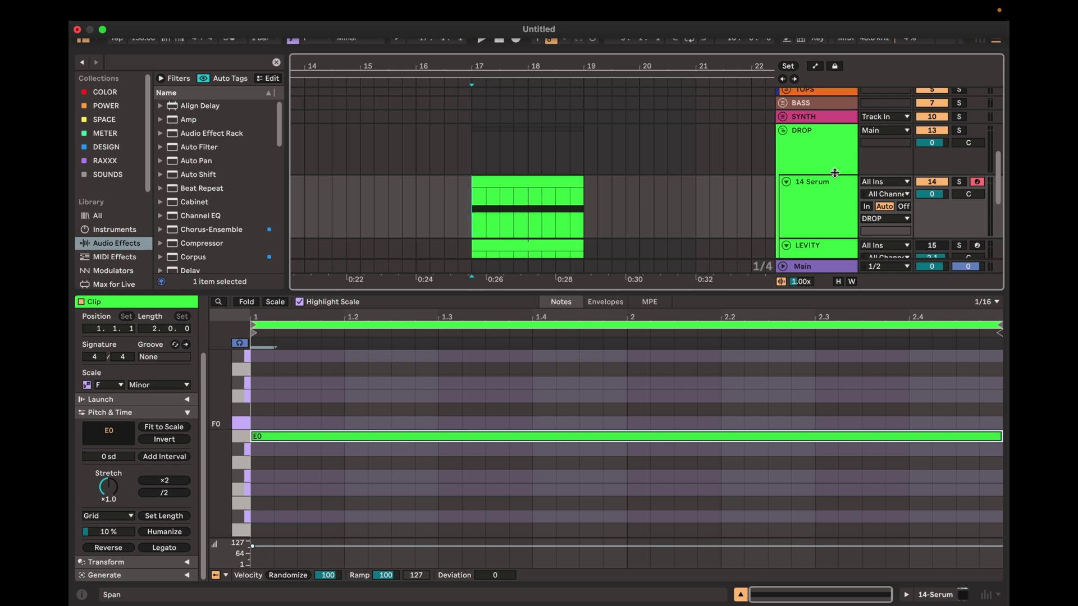
Step: Open the Serum window, load the Analog wavetable Basic Shapes into Osc A and audition the sound
key(shift+Tab)
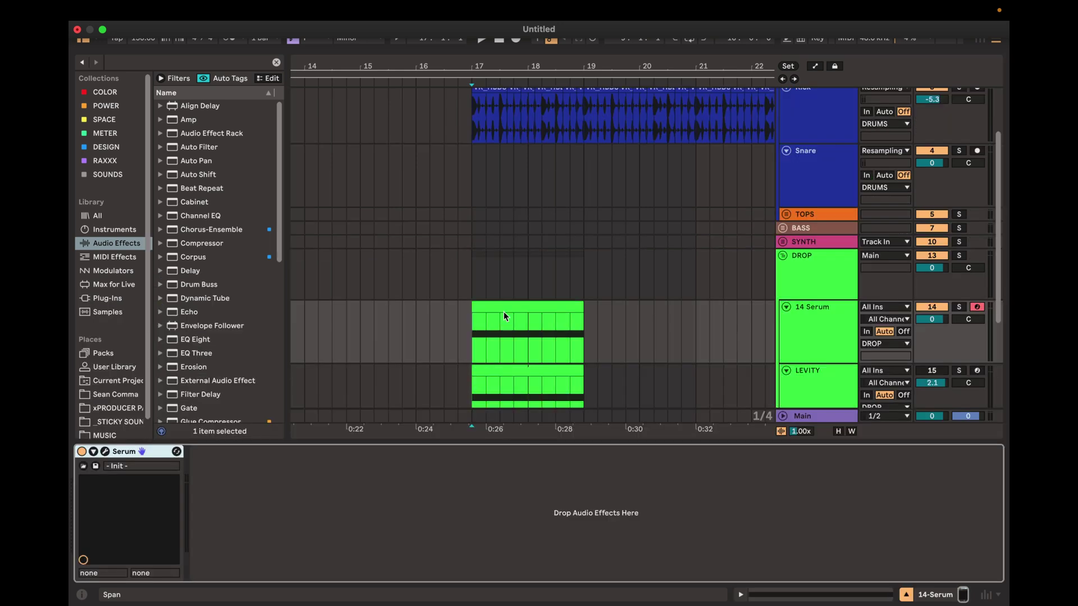
click(504, 313)
click(105, 451)
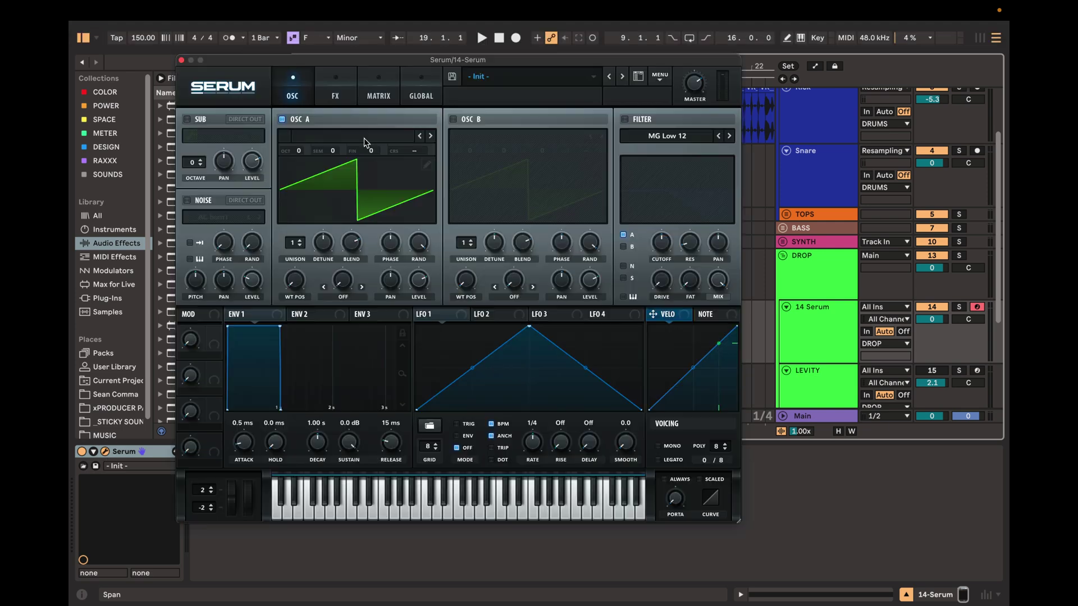
click(342, 135)
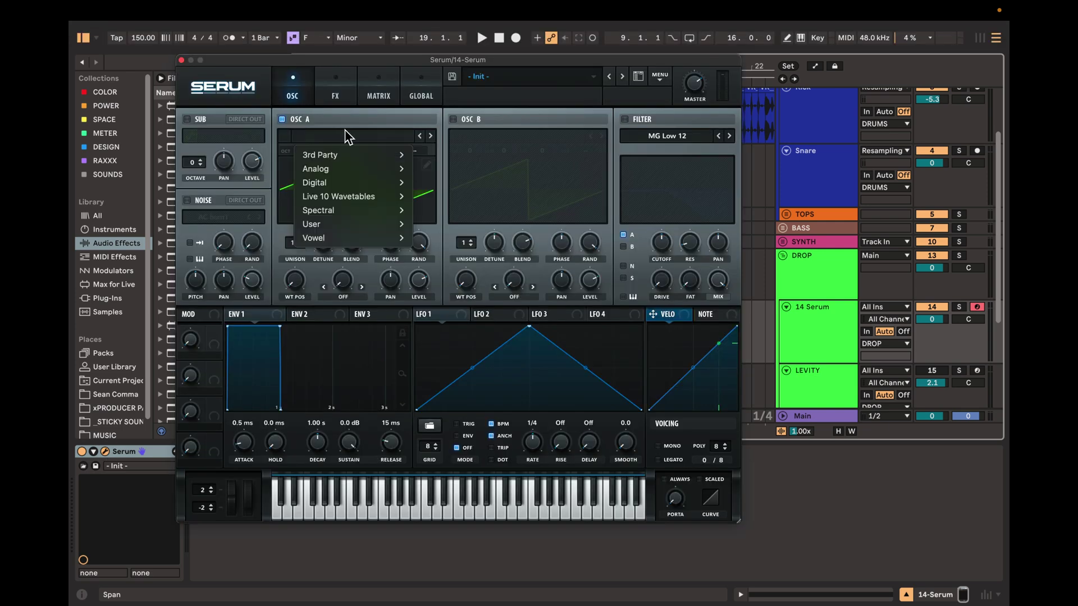
mouse_move(359, 177)
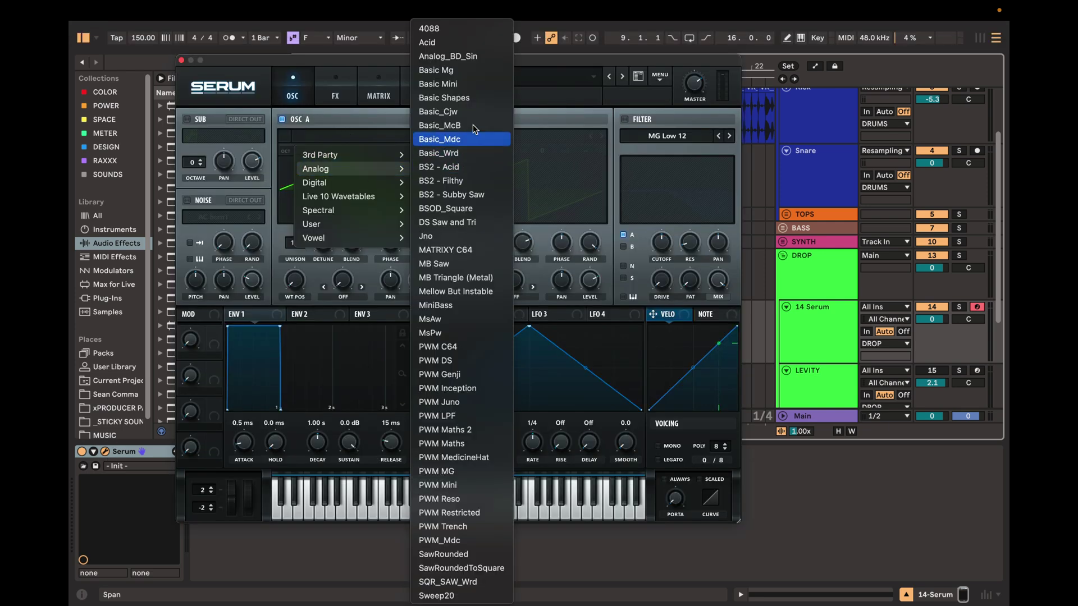
click(444, 98)
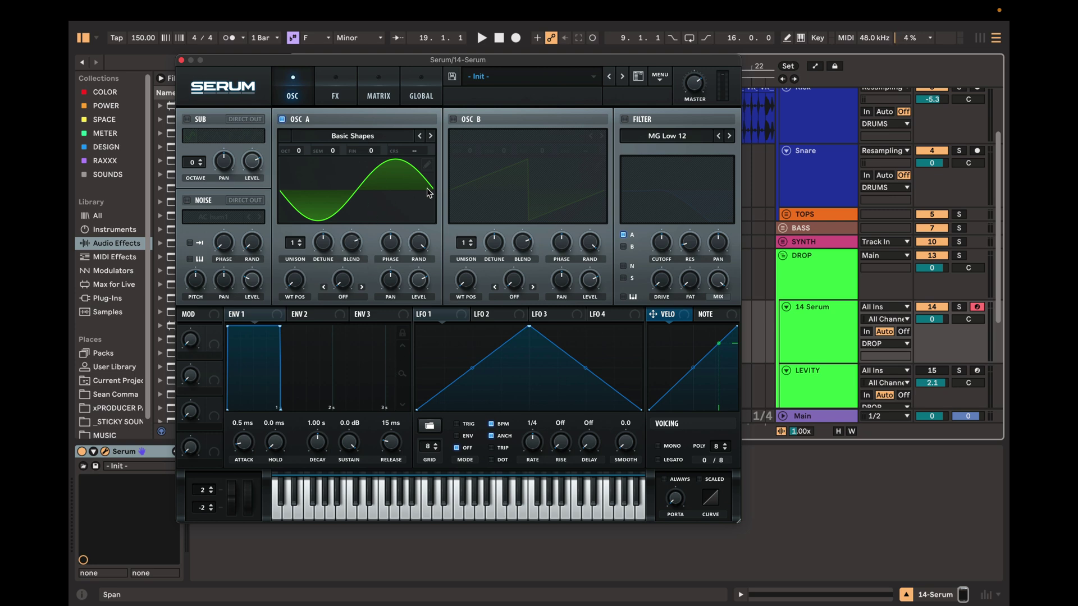
key(space)
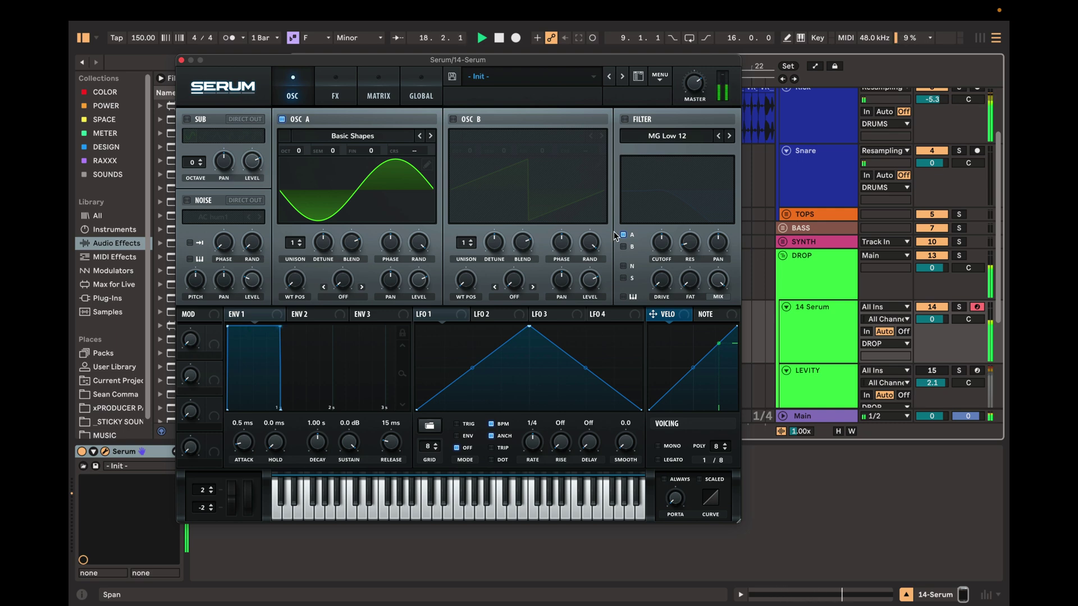
key(space)
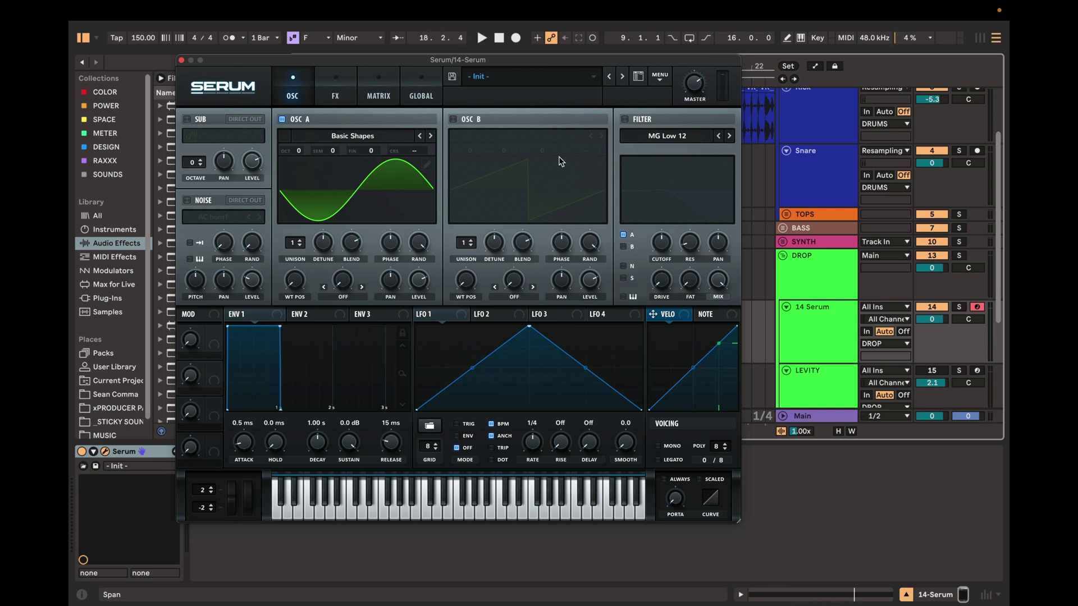
Step: Enable Serum's filter with the Ring Mod type from the Misc category and raise its cutoff slightly during playback
click(626, 120)
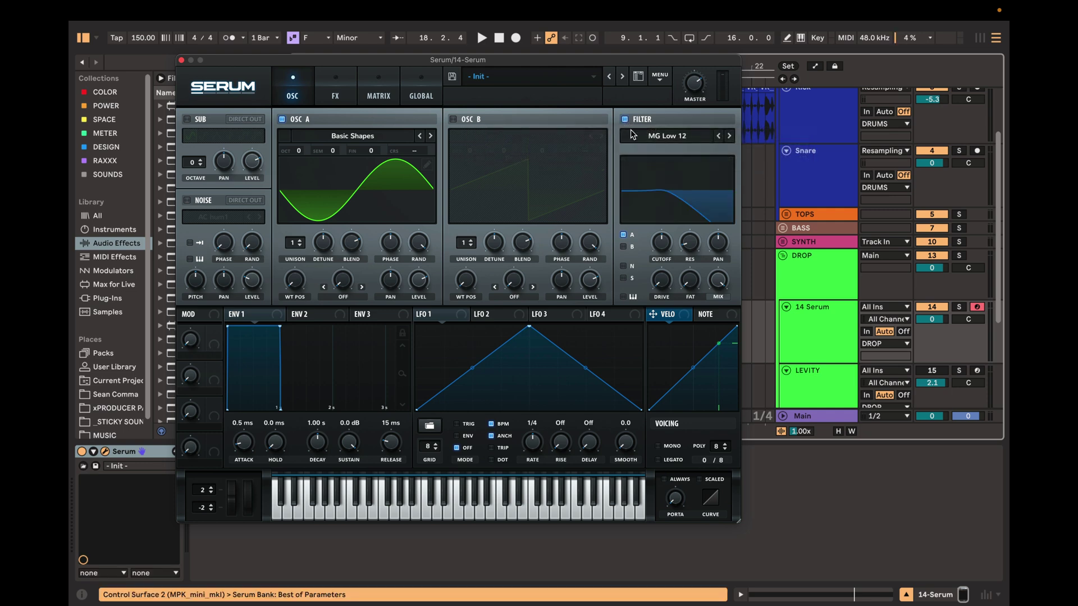
click(683, 139)
mouse_move(681, 200)
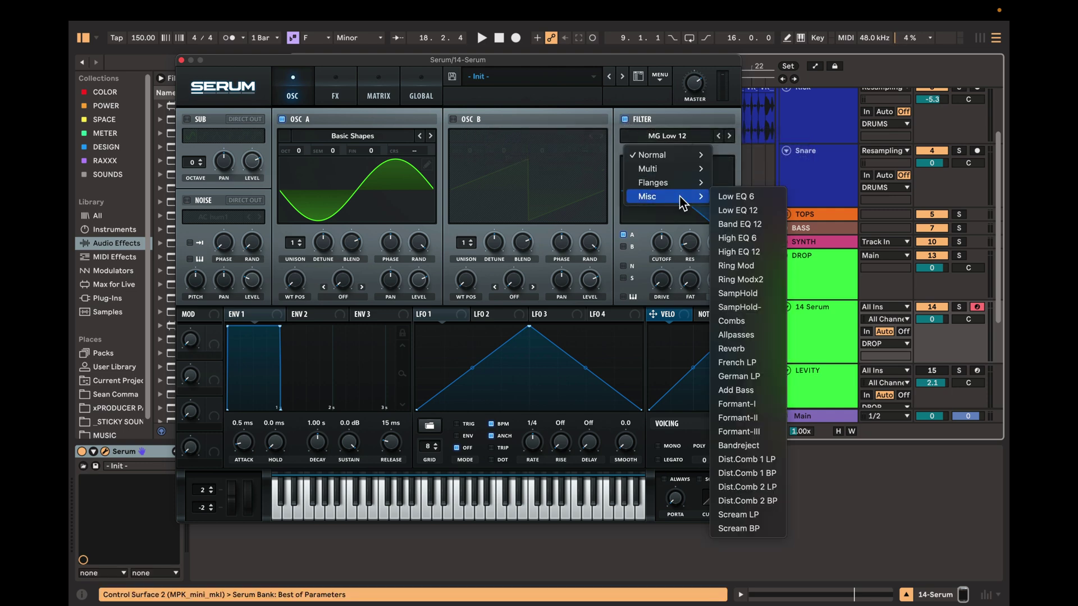
click(736, 266)
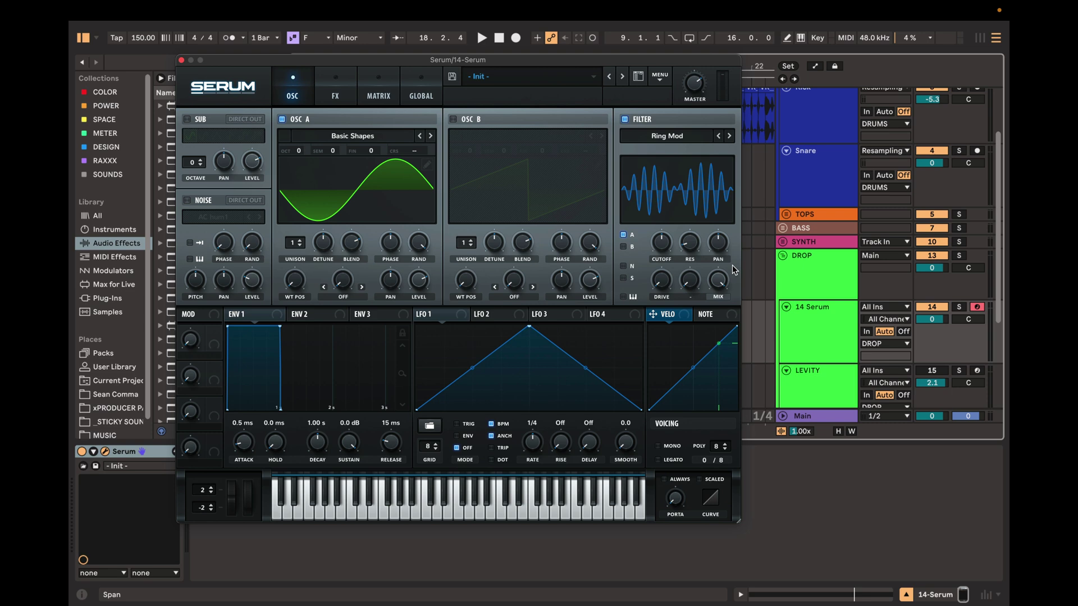
key(space)
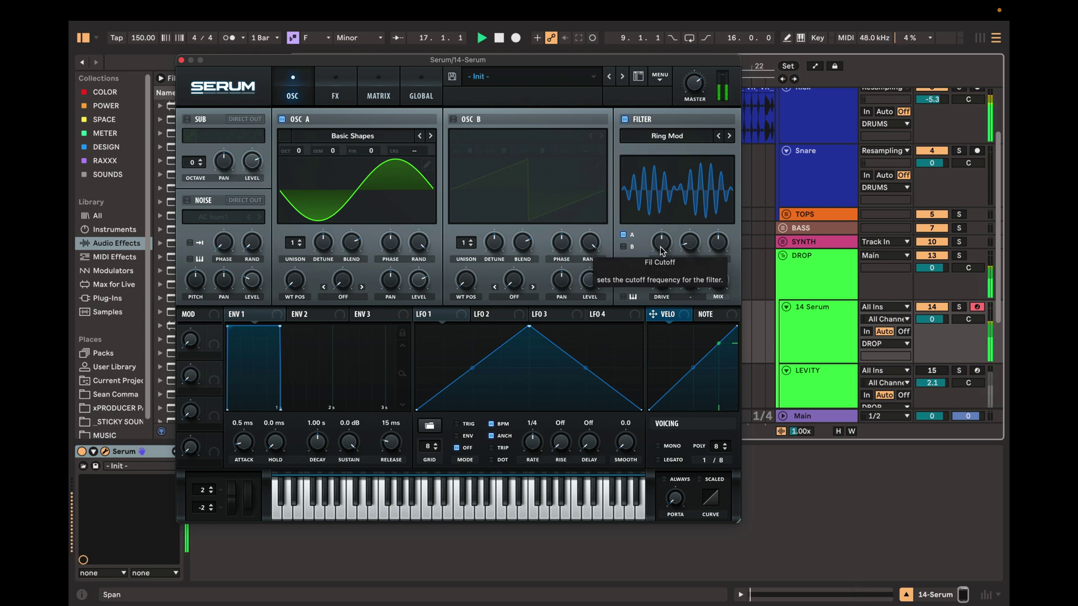
mouse_move(664, 254)
mouse_down()
mouse_move(662, 271)
mouse_move(663, 243)
mouse_up()
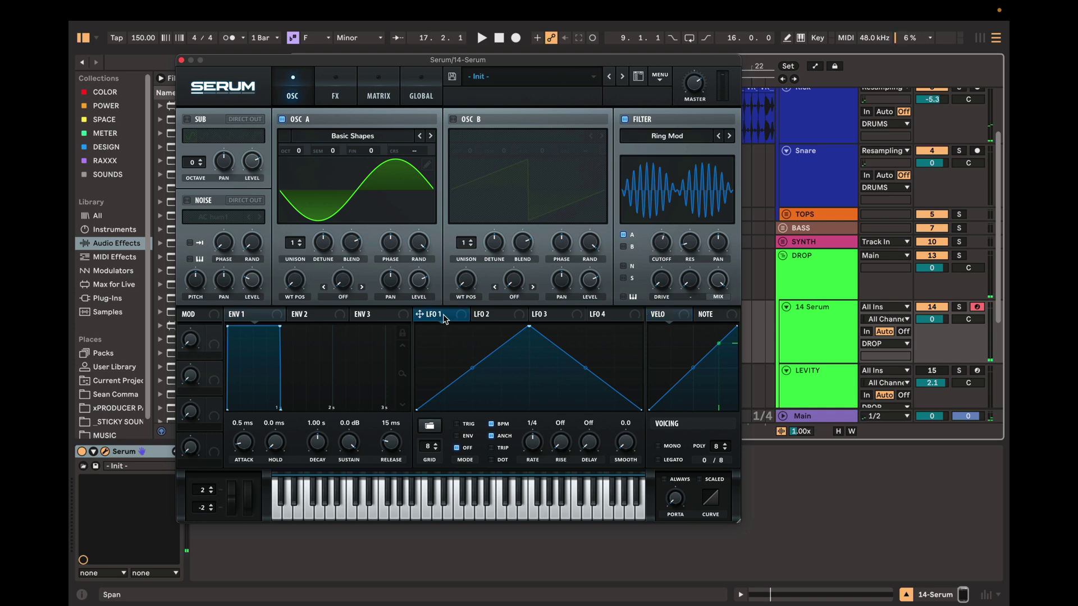
Step: Assign LFO 1 to the filter cutoff and audition the modulation
drag(458, 321, 662, 241)
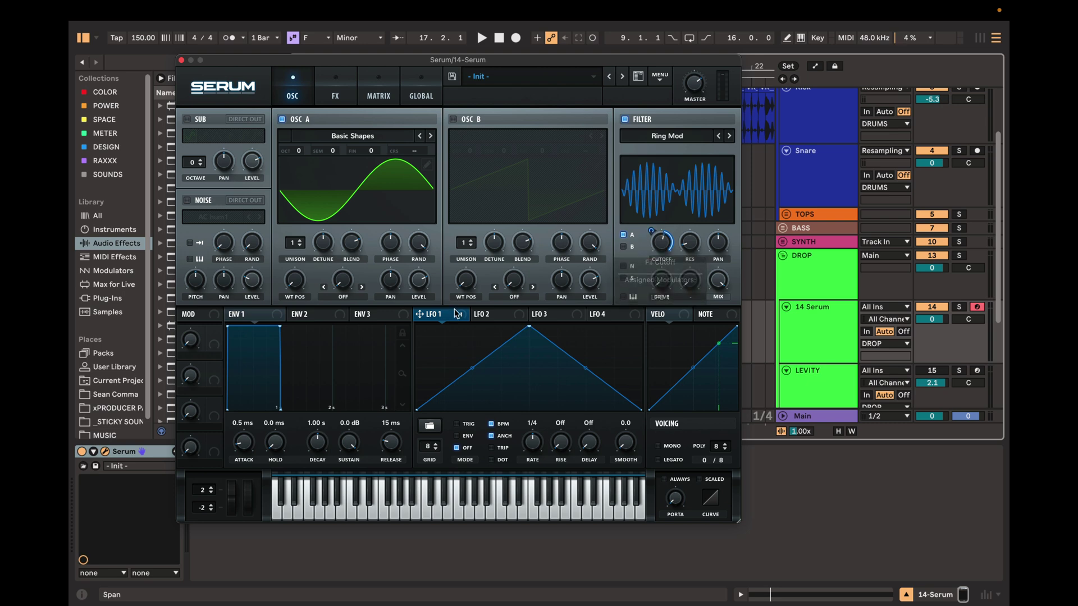
key(space)
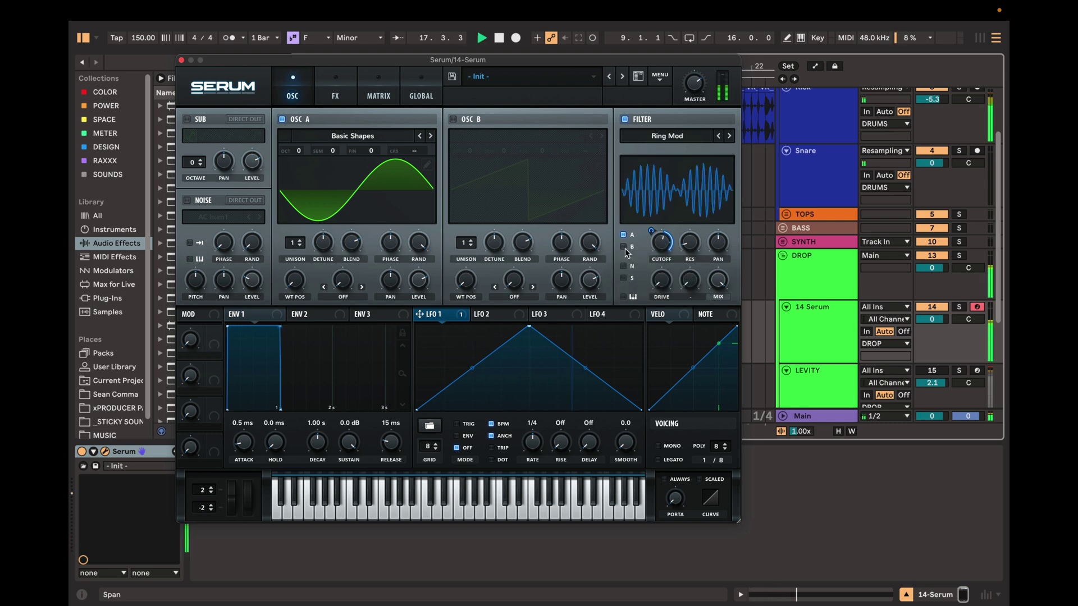
key(space)
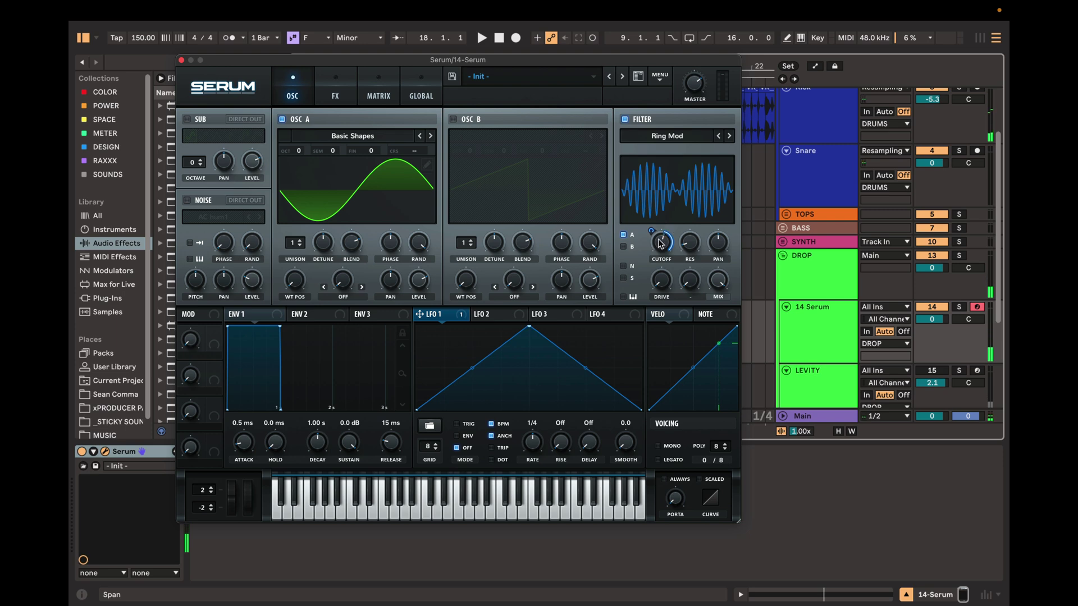
Step: Lower the filter cutoff to about 113 Hz and adjust the LFO 1 modulation depth on it by ear
key(space)
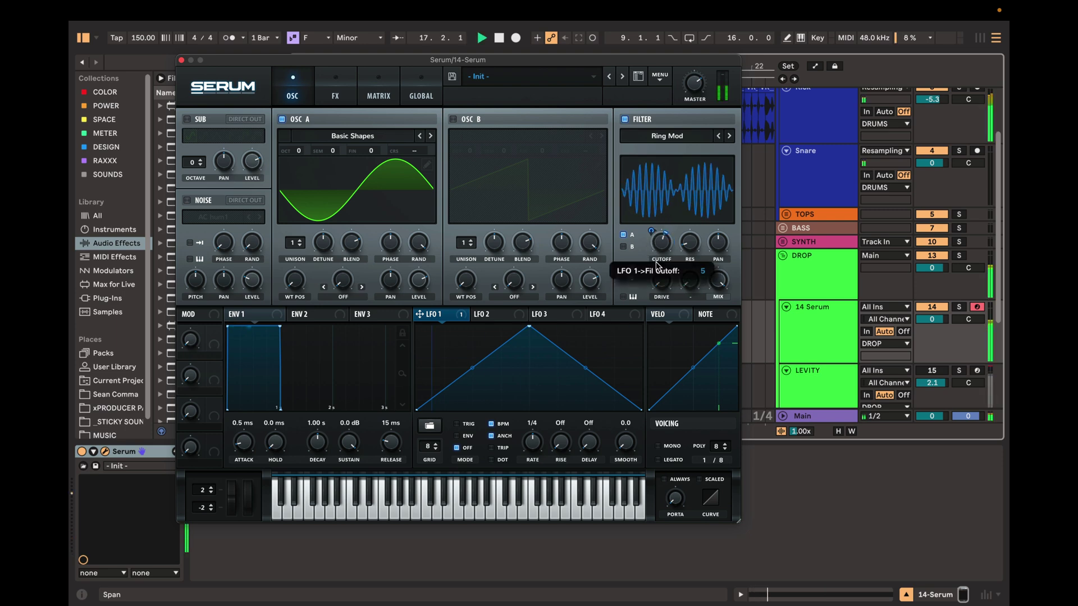
mouse_move(663, 247)
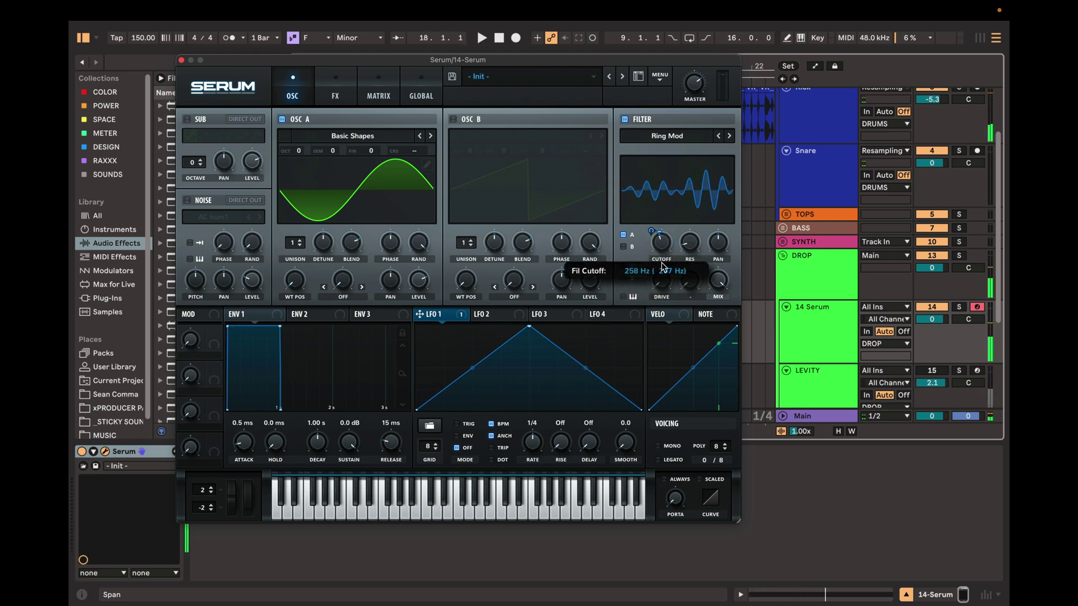
key(space)
drag(652, 232, 655, 222)
mouse_move(660, 250)
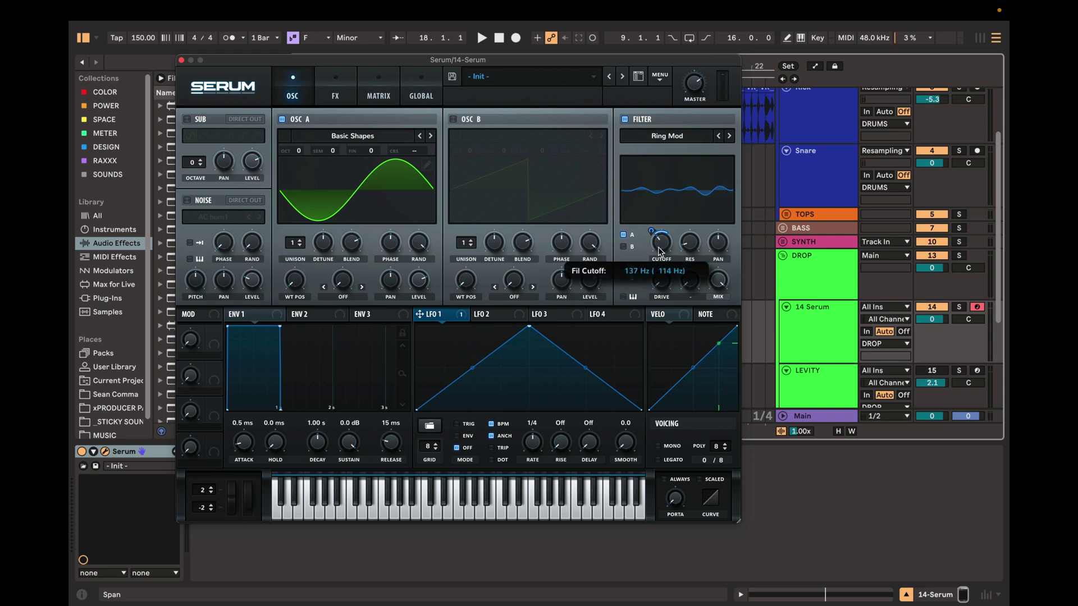
key(space)
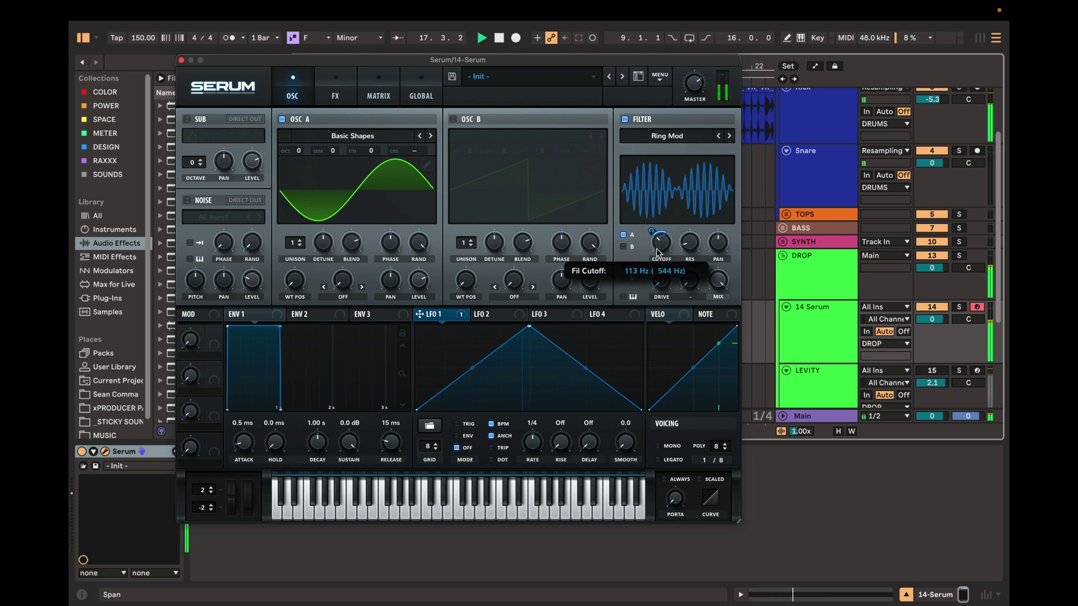
drag(653, 239, 653, 233)
mouse_move(668, 243)
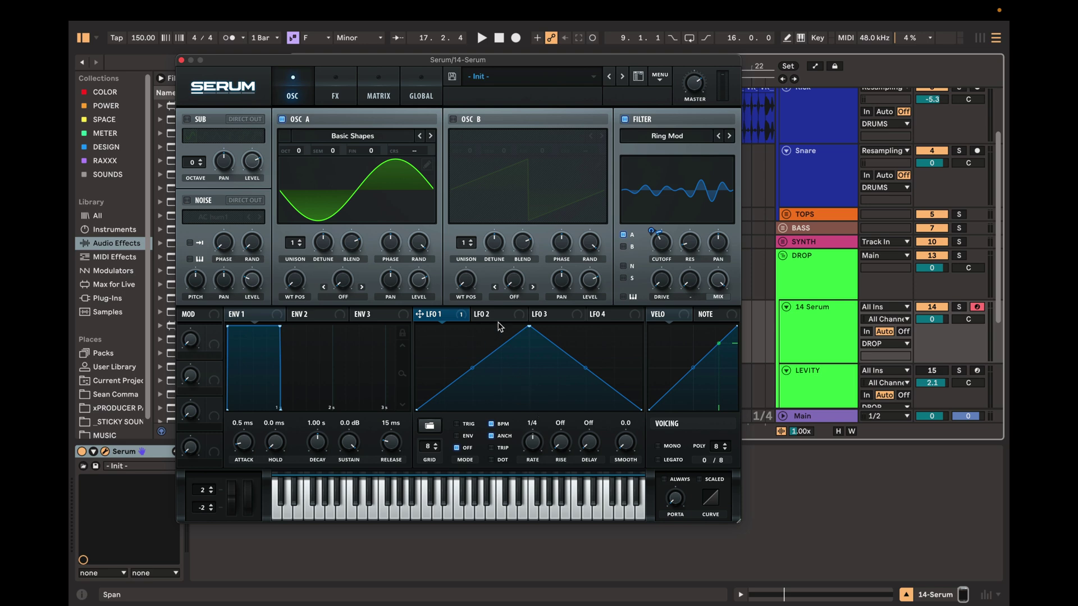
Step: Reshape LFO 1 by moving its peak to the start, drawing flat steps at alternating heights across the grid, and play the result
drag(531, 328, 391, 297)
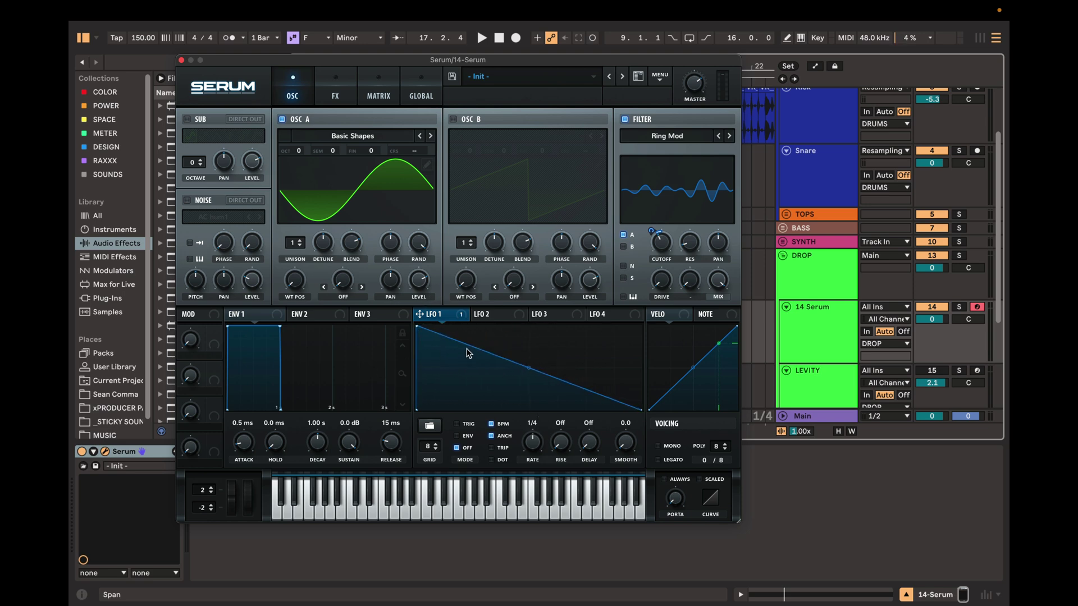
alt+click(458, 363)
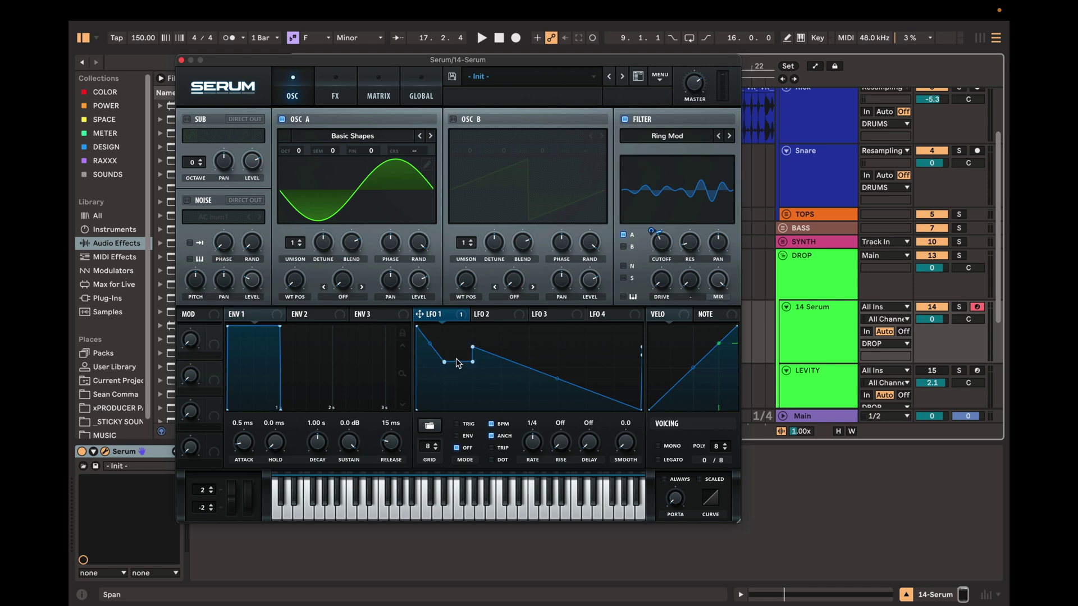
alt+click(490, 347)
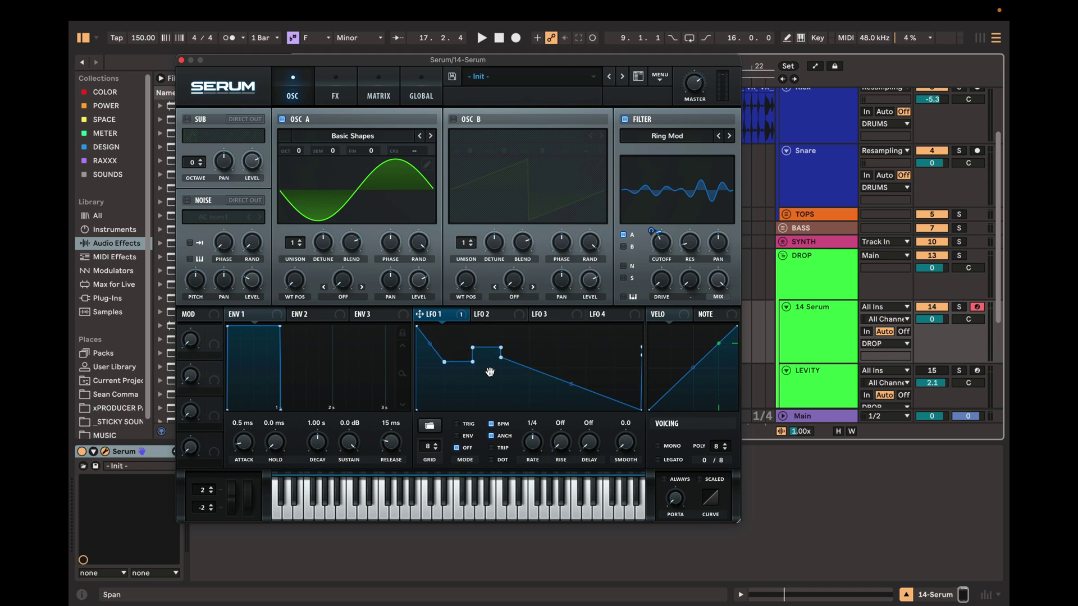
alt+click(523, 394)
alt+click(544, 353)
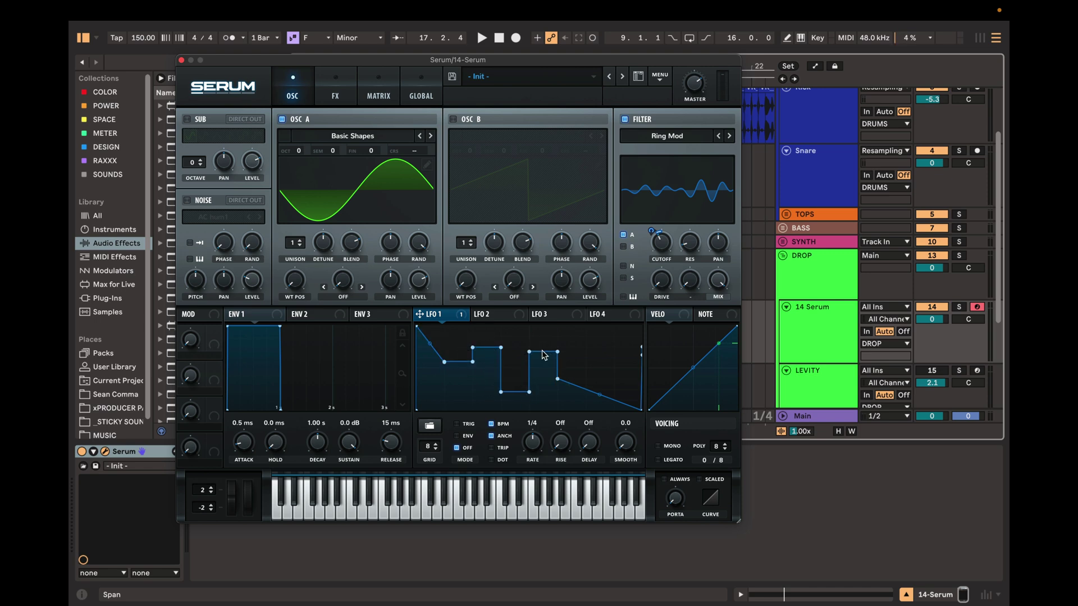
alt+click(573, 397)
alt+click(604, 361)
alt+click(631, 361)
key(space)
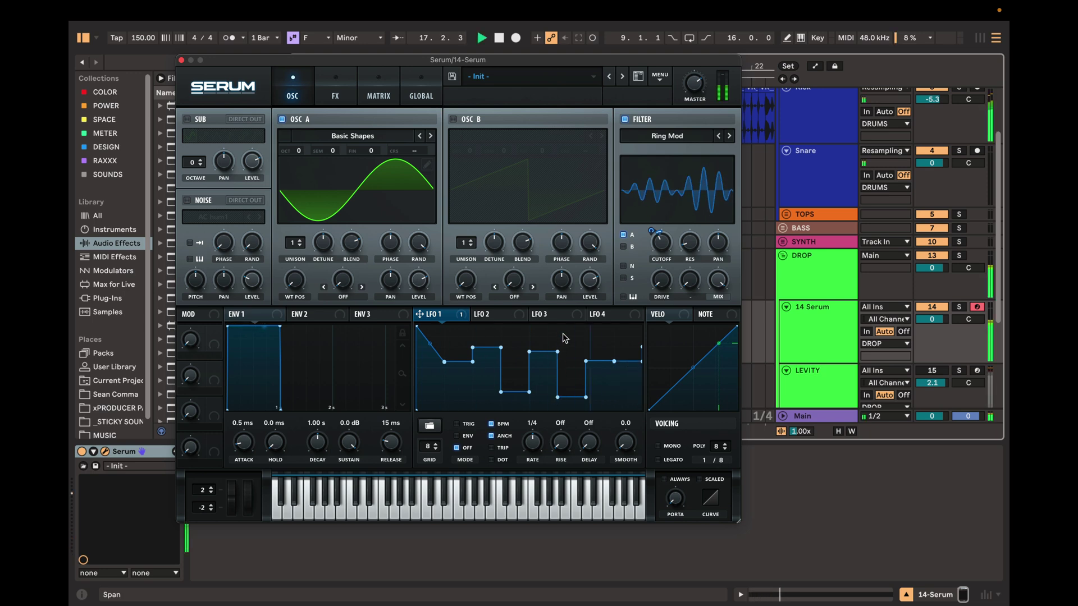
Step: Enable the compressor in Serum's effects with Multiband on and adjust its gain by ear during playback
key(space)
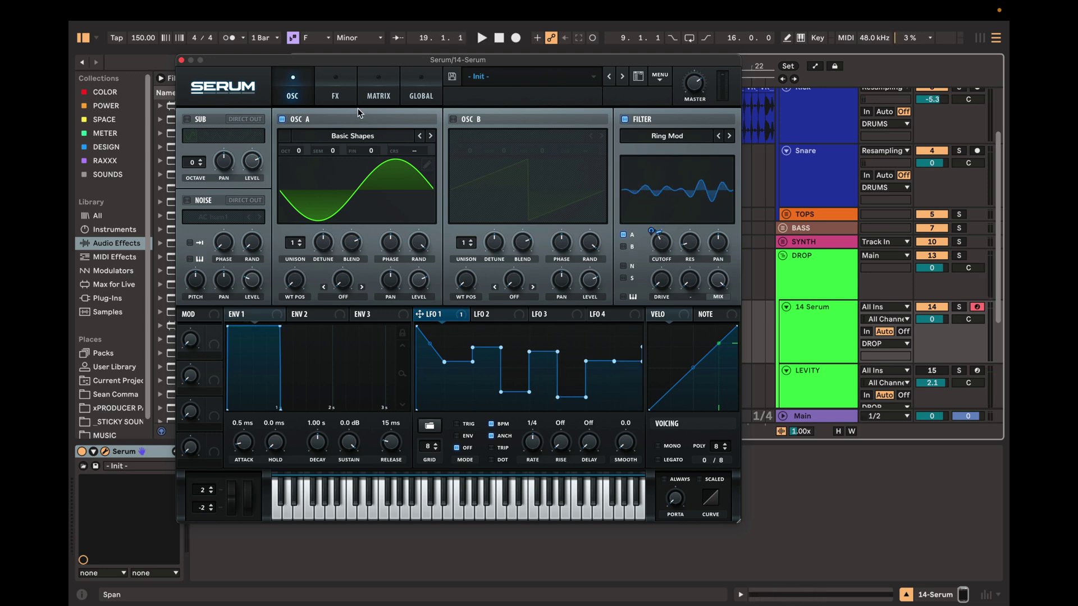
click(339, 83)
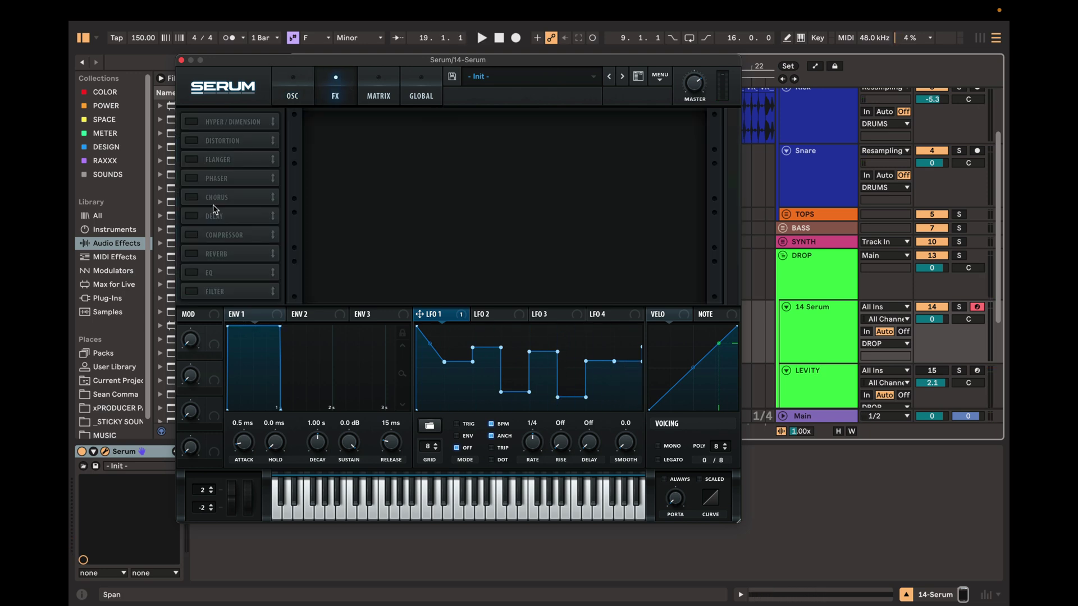
click(191, 236)
click(560, 148)
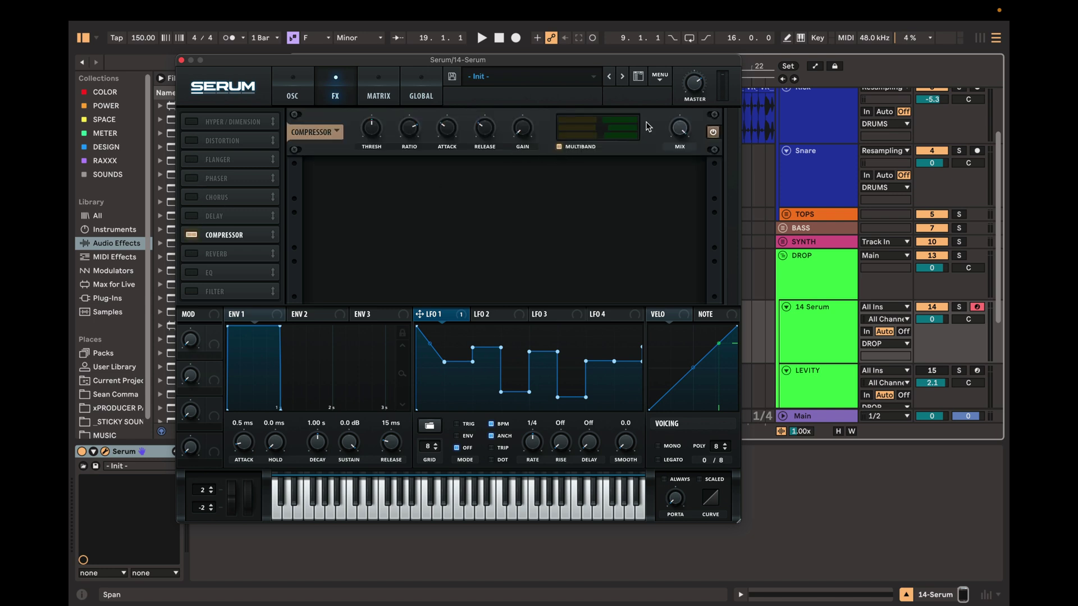
key(space)
mouse_move(538, 132)
mouse_down()
mouse_move(533, 76)
mouse_move(526, 144)
mouse_move(525, 115)
mouse_up()
key(space)
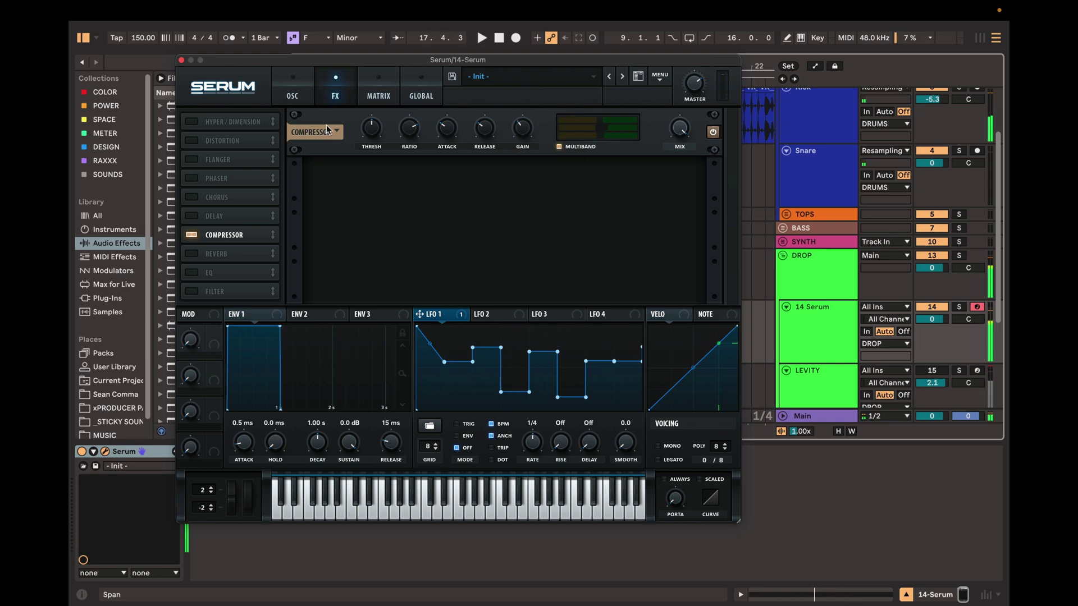
Step: Return to the oscillator page, audition the patch and slow LFO 1's rate to one bar
click(298, 95)
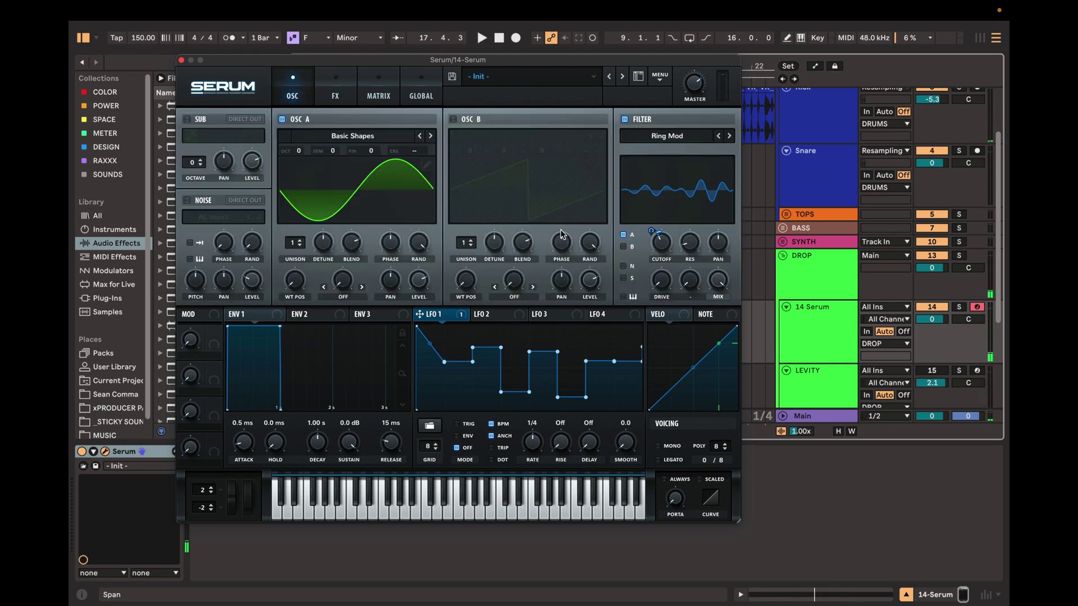
key(space)
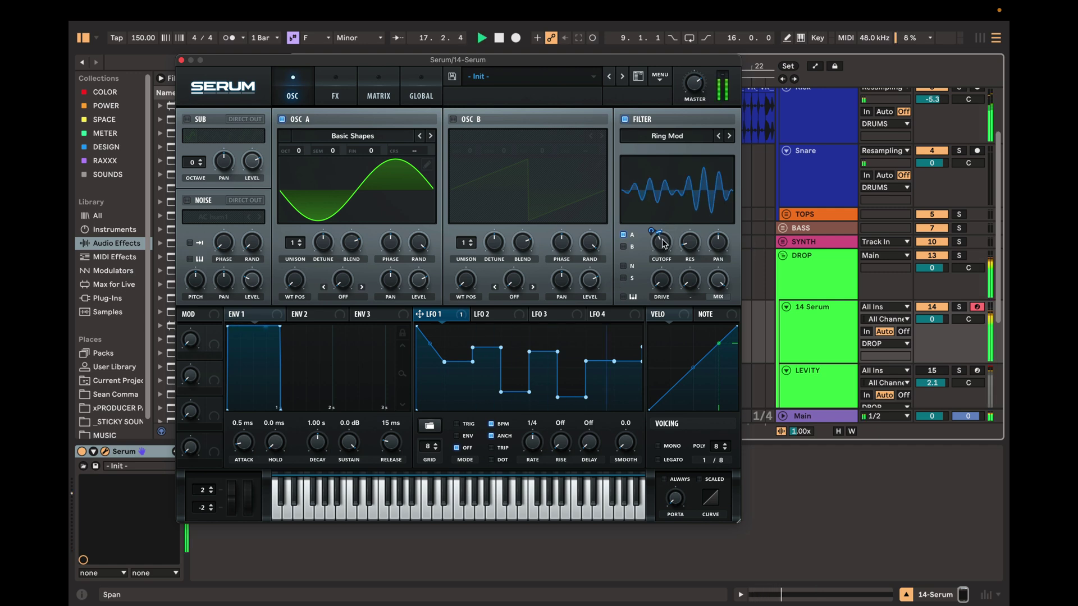
key(space)
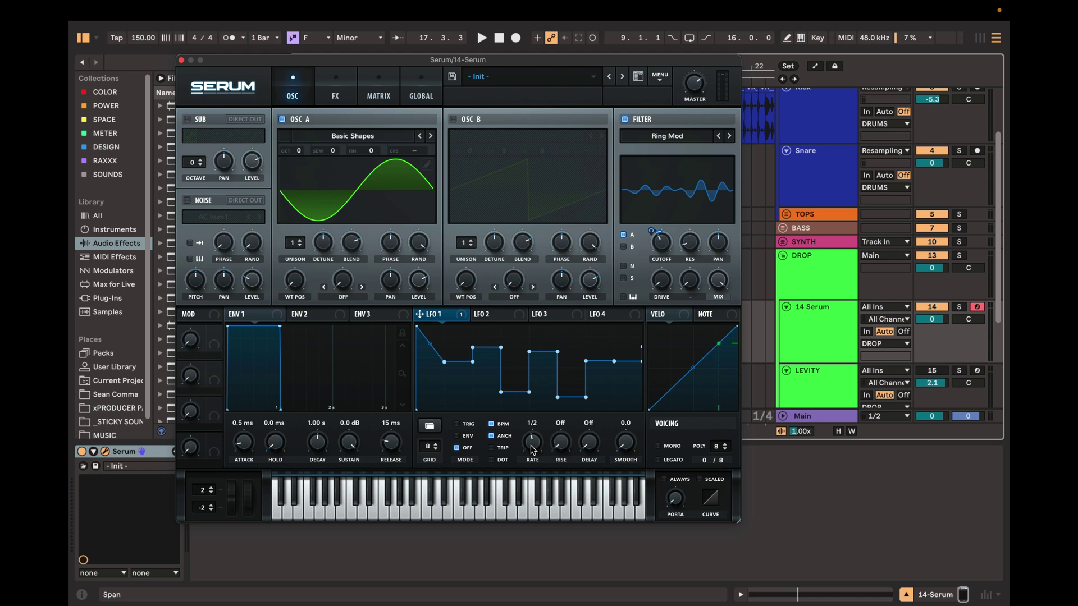
drag(533, 444, 531, 457)
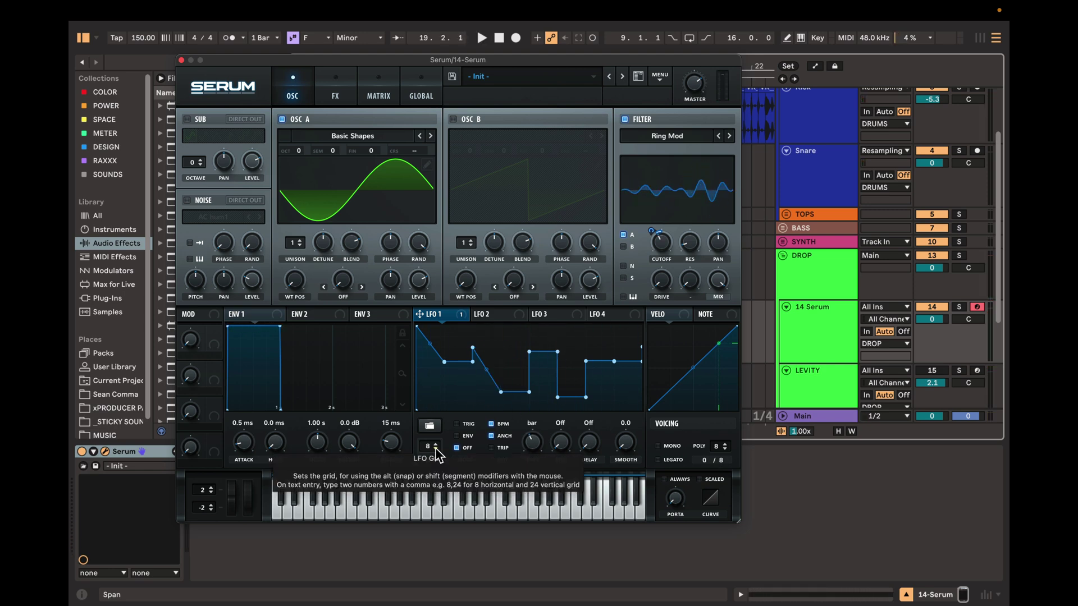
Step: Lower LFO 1's grid to 2 and try deleting the middle points of its stepped shape during playback
click(435, 449)
click(436, 449)
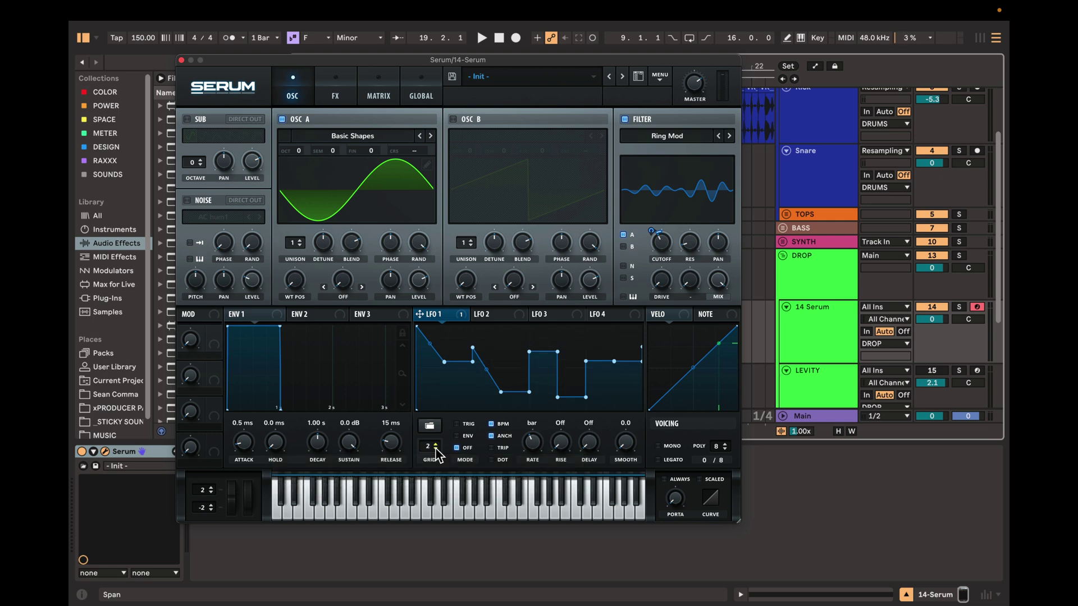
double_click(501, 391)
key(space)
double_click(529, 391)
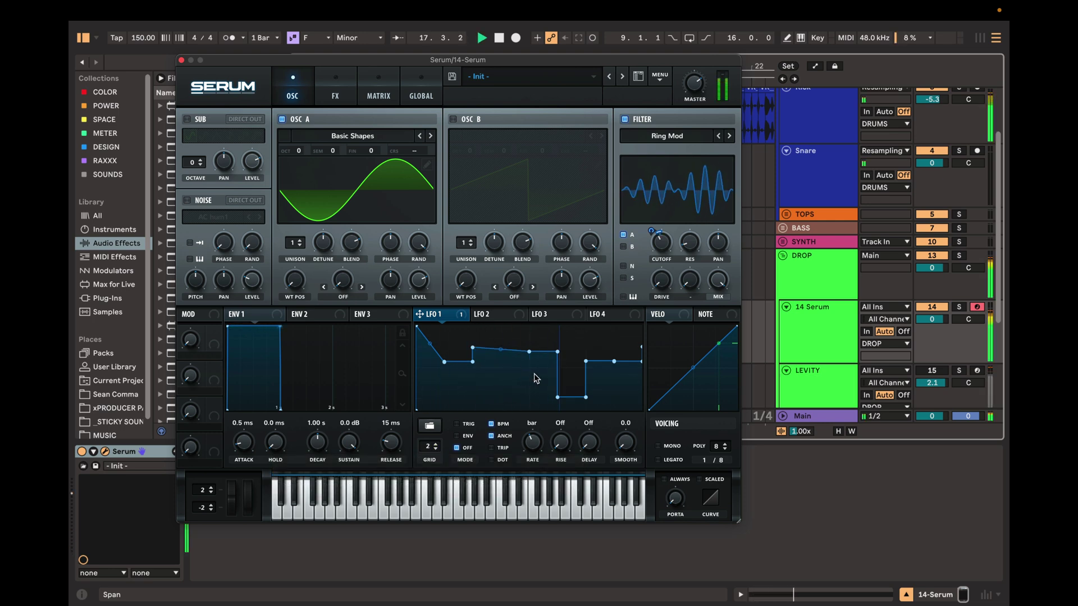
double_click(529, 352)
key(space)
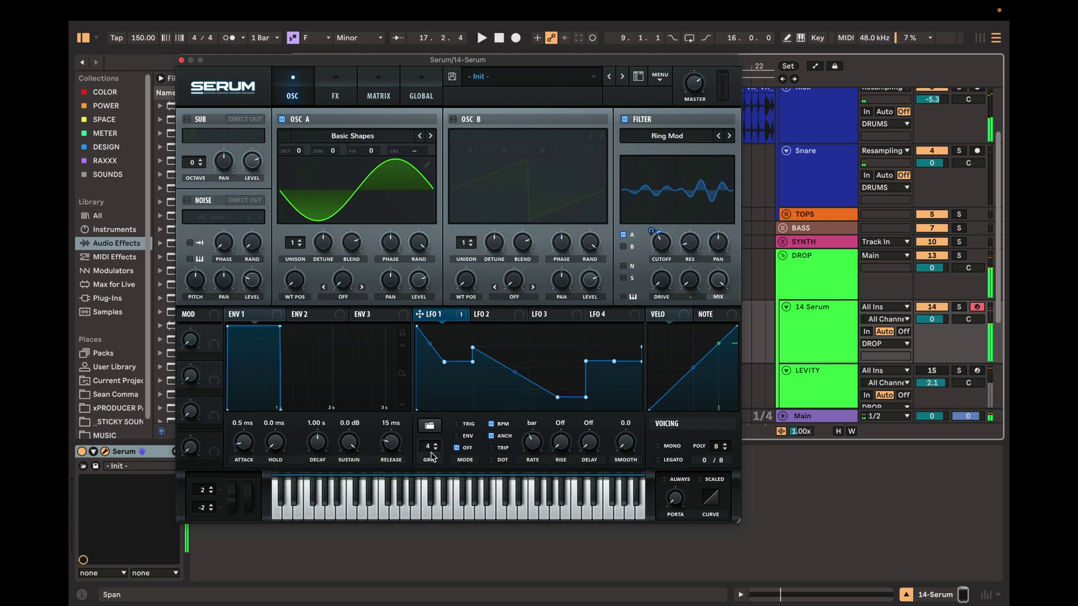
Step: Set LFO 1's grid to 4 and draw a high first step followed by flat, lower steps across the rest
click(436, 447)
click(435, 445)
key(space)
drag(467, 351, 622, 372)
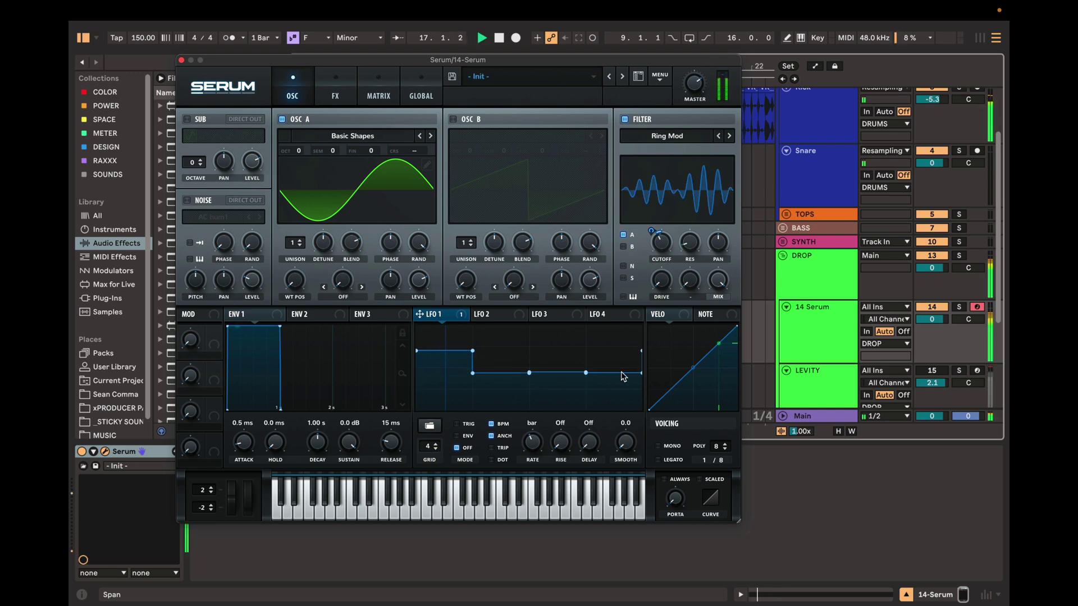
drag(463, 352, 455, 330)
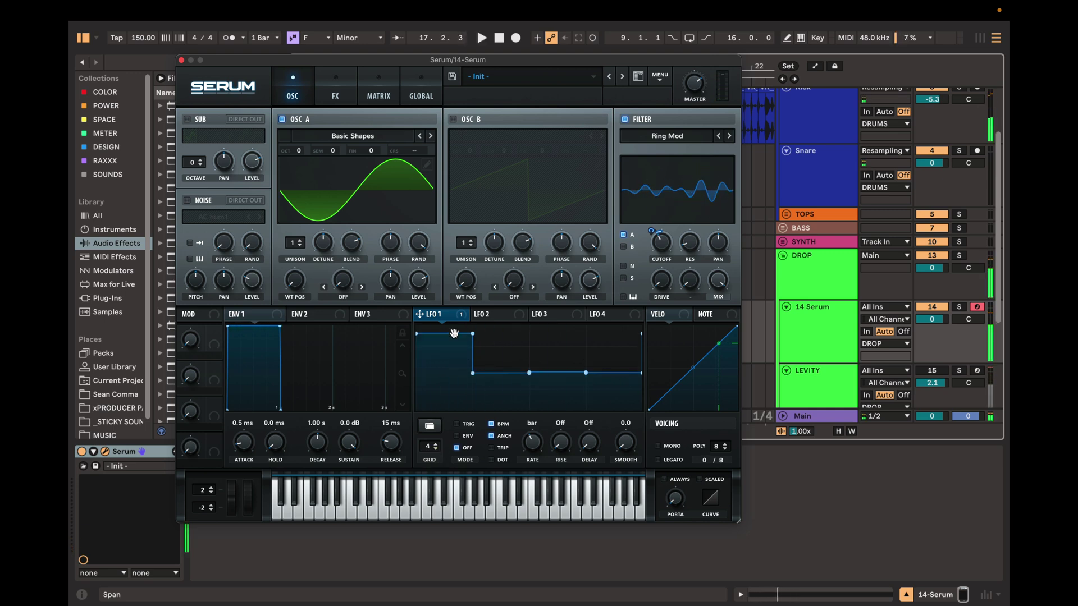
Step: Audition the stepped shape and fine-tune LFO 1's modulation depth on the filter cutoff
key(space)
key(space)
key(space)
drag(652, 231, 653, 223)
key(space)
key(space)
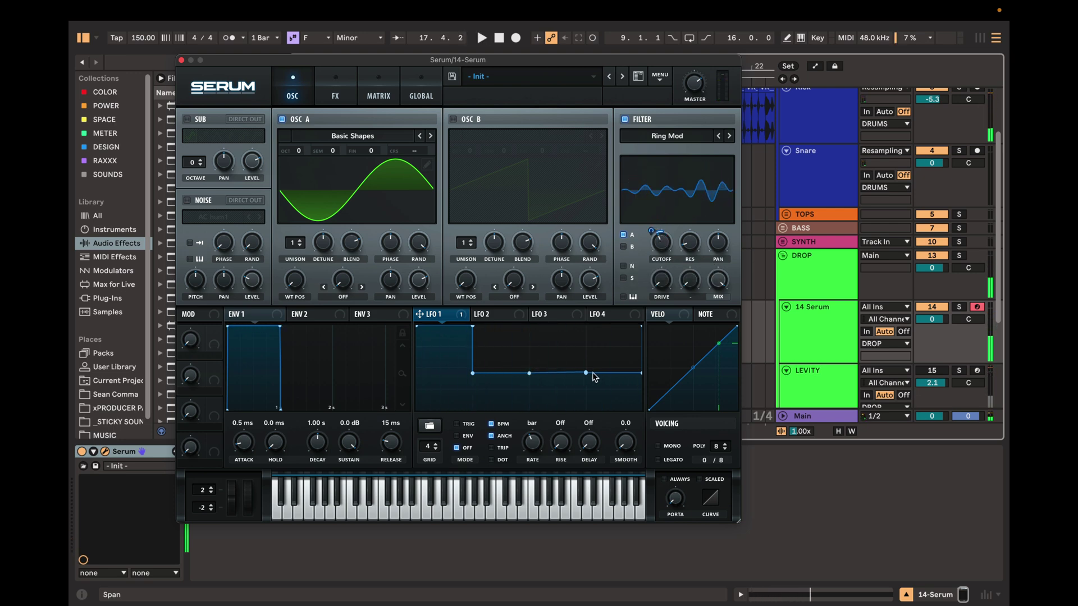
Step: Delete LFO 1's extra points to leave a downward ramp after the first step, and slow its rate to 2 bars
double_click(586, 372)
key(space)
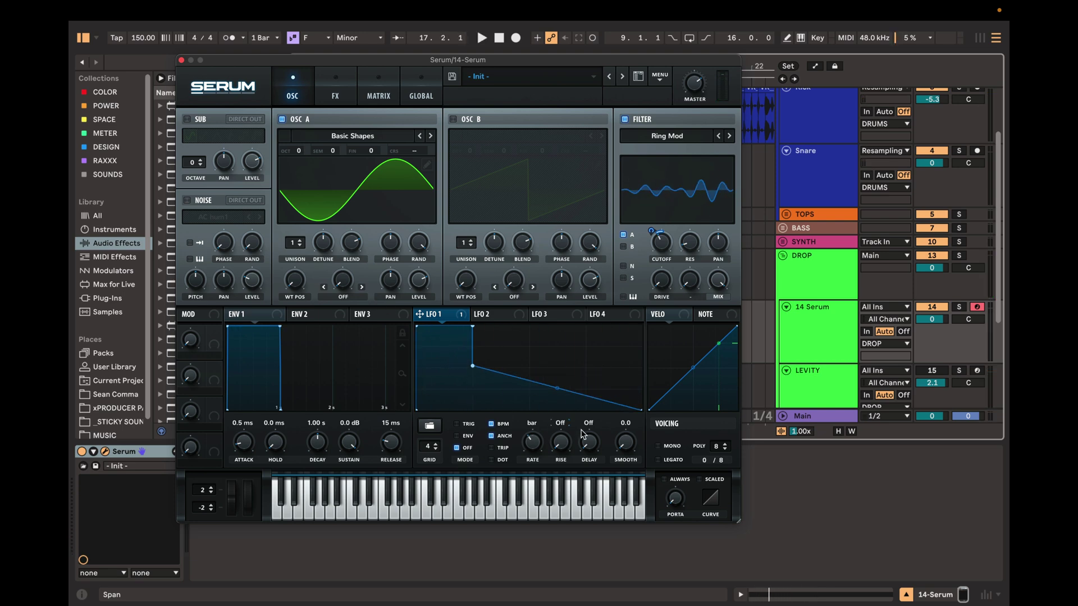
drag(534, 442, 532, 454)
key(space)
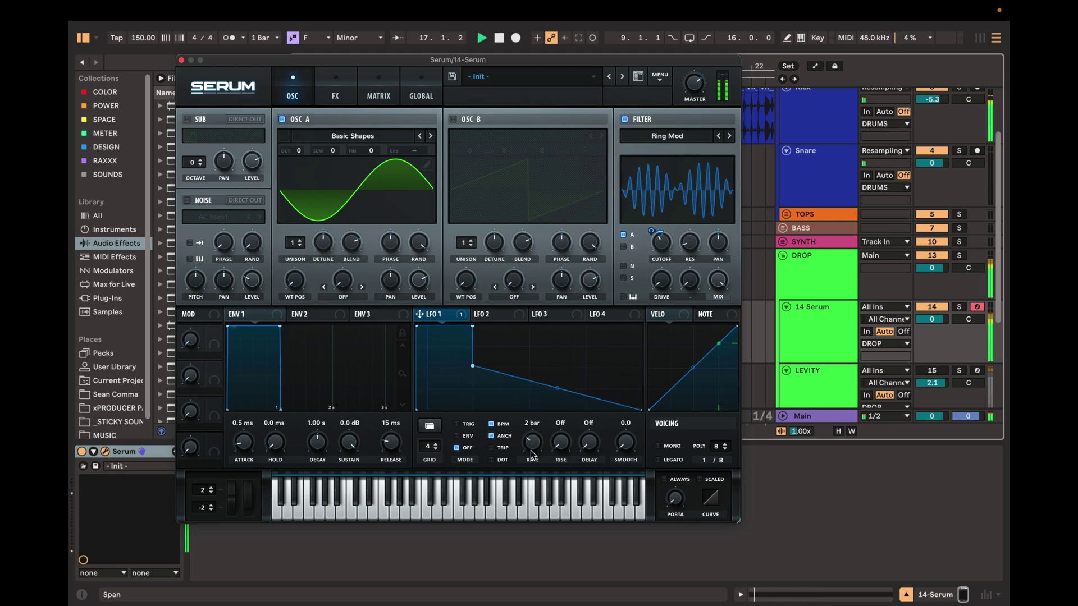
key(space)
key(space)
Step: Set LFO 1's grid to 8, shorten its high first step to one division, and raise the ramp's start and end points
key(space)
key(space)
key(space)
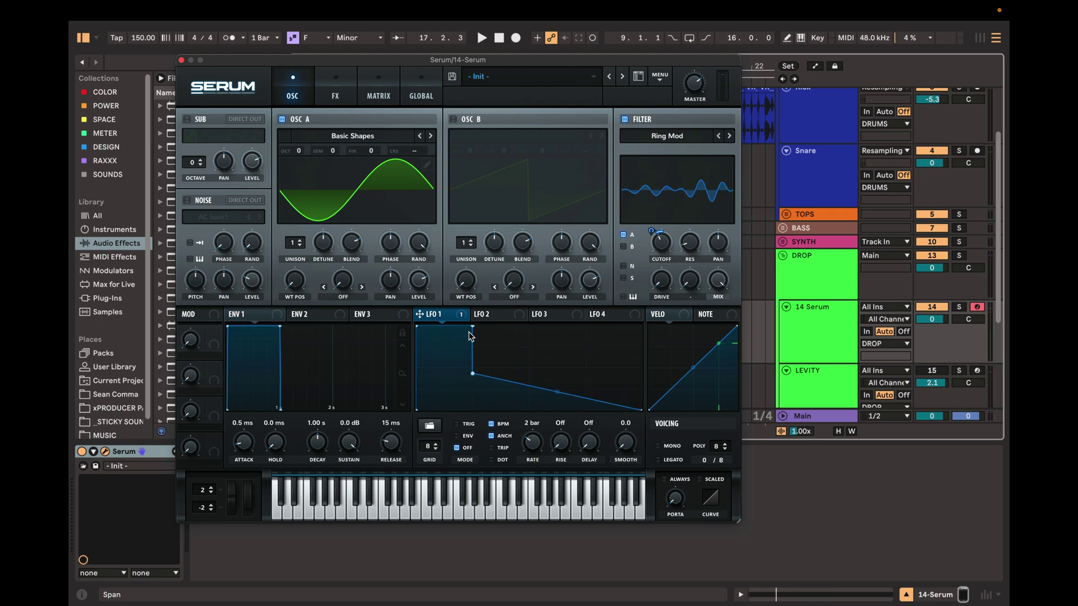
drag(472, 326, 445, 322)
key(space)
drag(472, 374, 446, 351)
drag(638, 409, 661, 368)
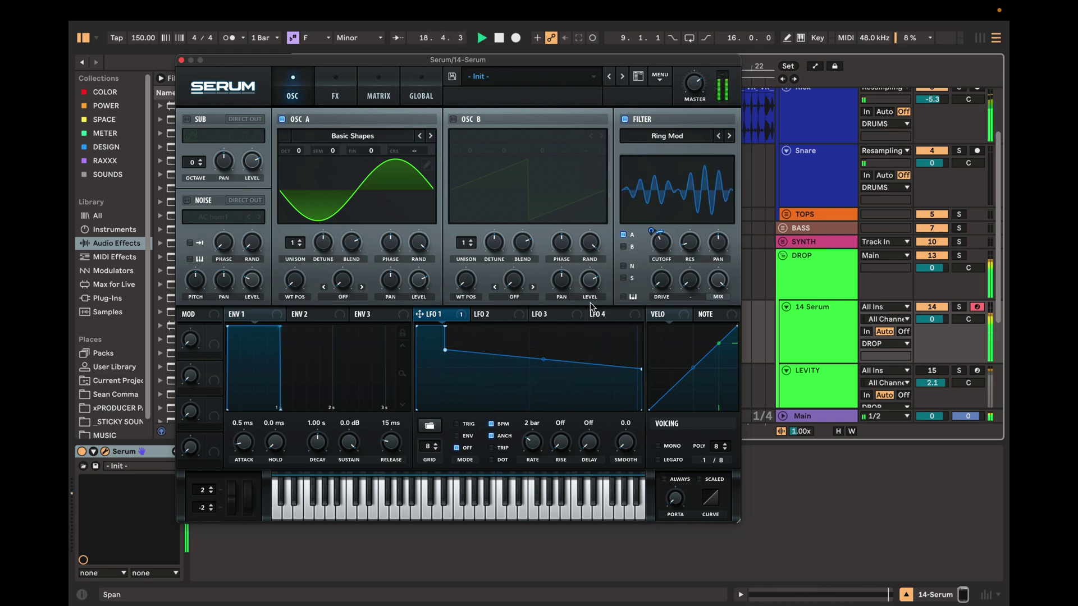
key(space)
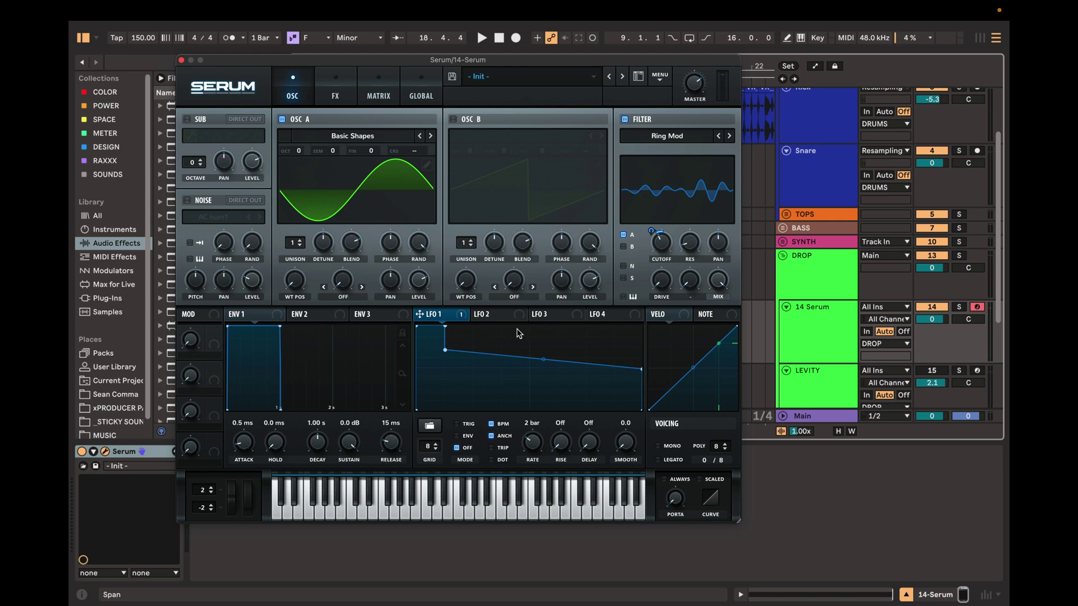
Step: Assign LFO 2 to oscillator A's level at full depth and set its rate to 1/16 during playback
click(499, 316)
drag(477, 315, 419, 280)
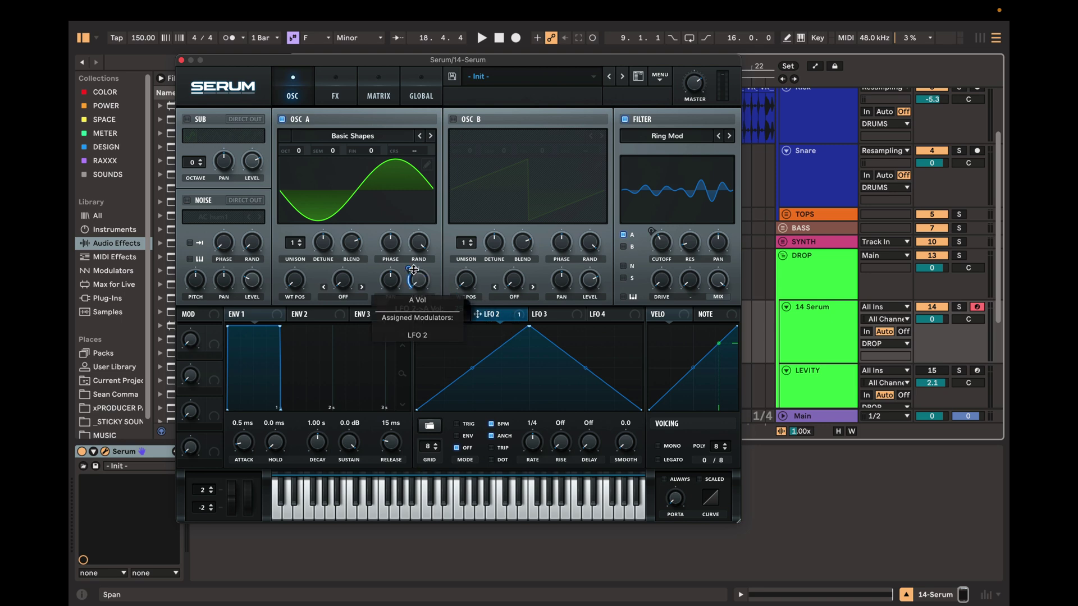
drag(409, 269, 427, 64)
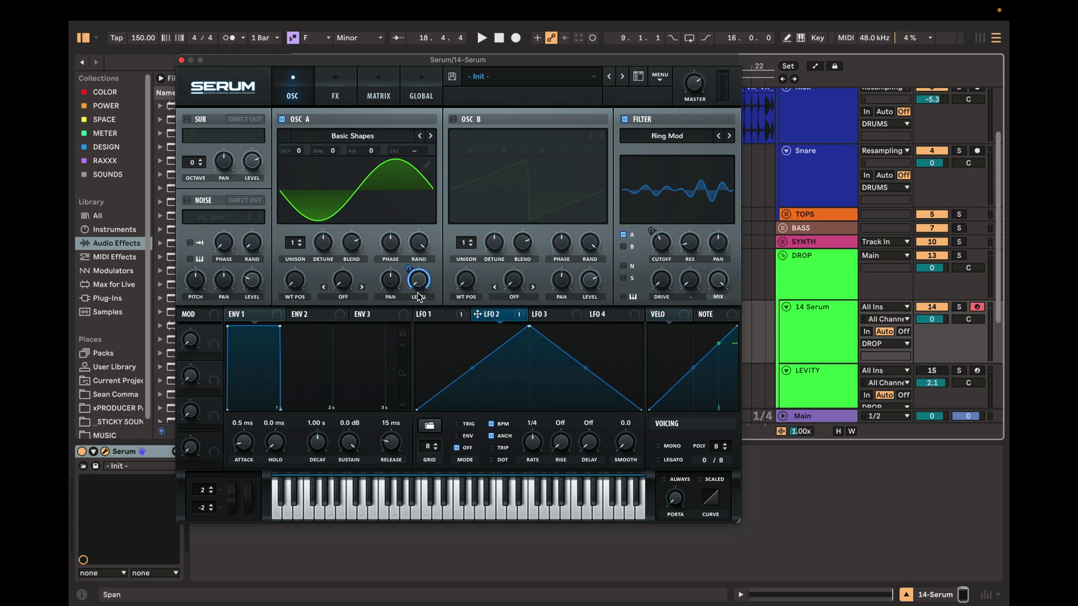
key(space)
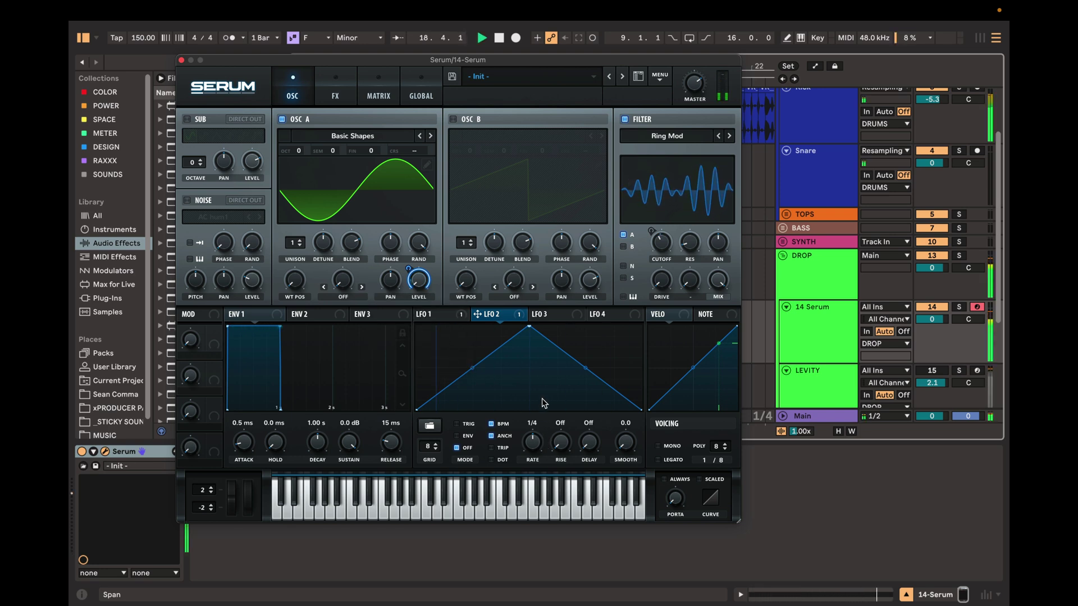
drag(545, 439, 541, 428)
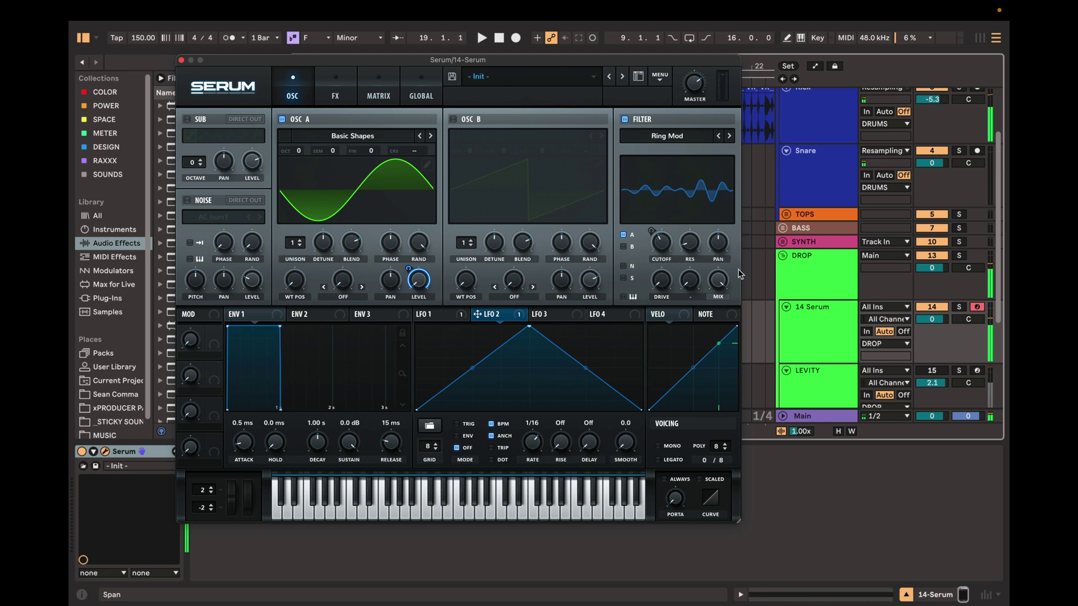
Step: Enable the sub oscillator and assign LFO 3 to its level at full depth
click(543, 320)
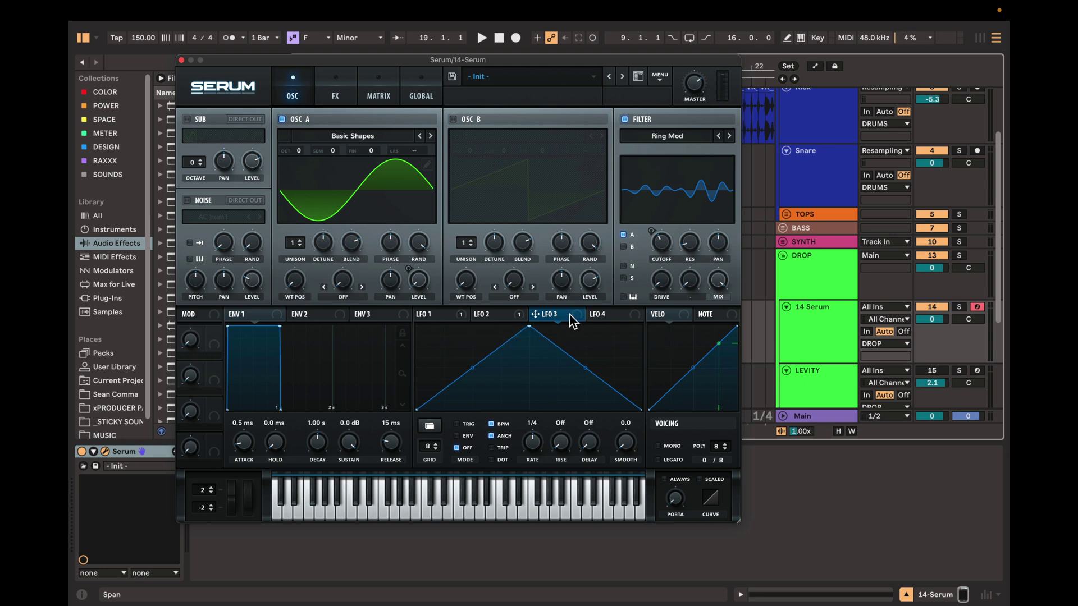
drag(573, 321, 251, 166)
click(187, 119)
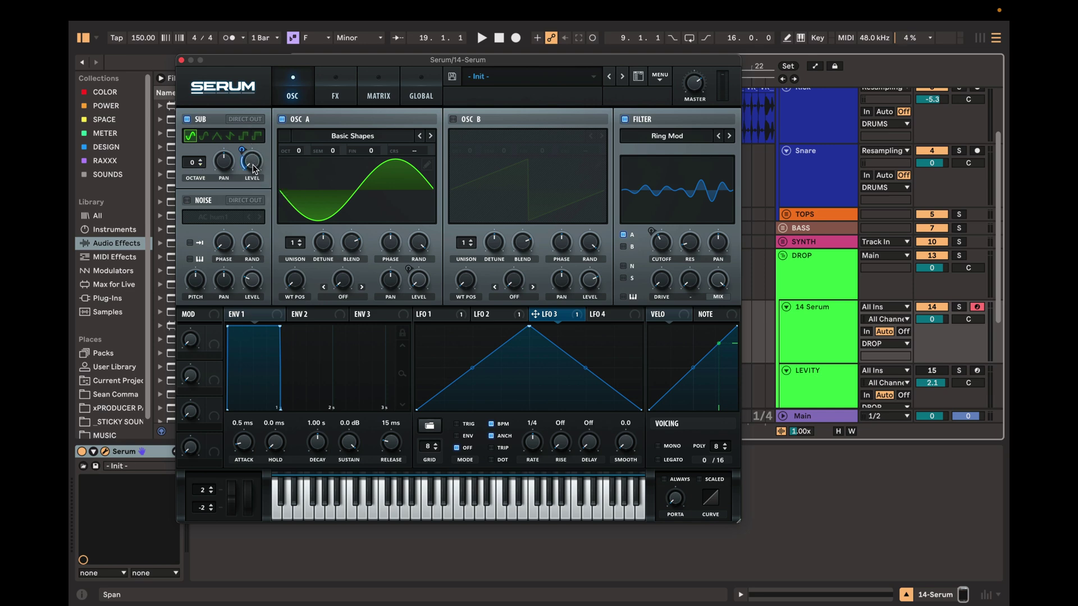
drag(242, 150, 237, 9)
Step: Move LFO 3's peak earlier with a slightly curved decay at a 1/8 rate, and route the sub to Direct Out
drag(530, 327, 461, 326)
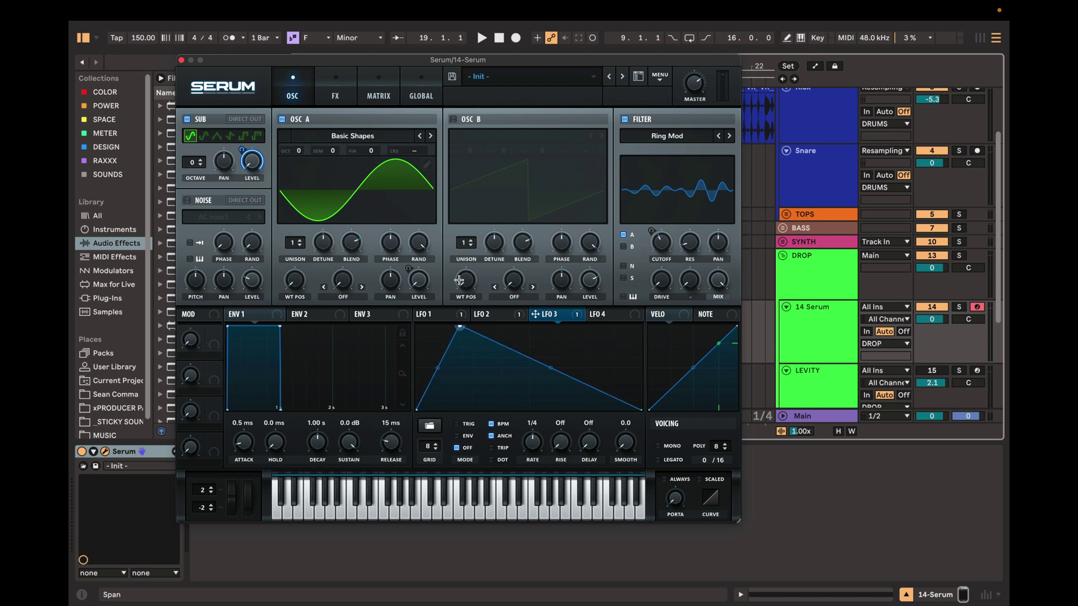
key(space)
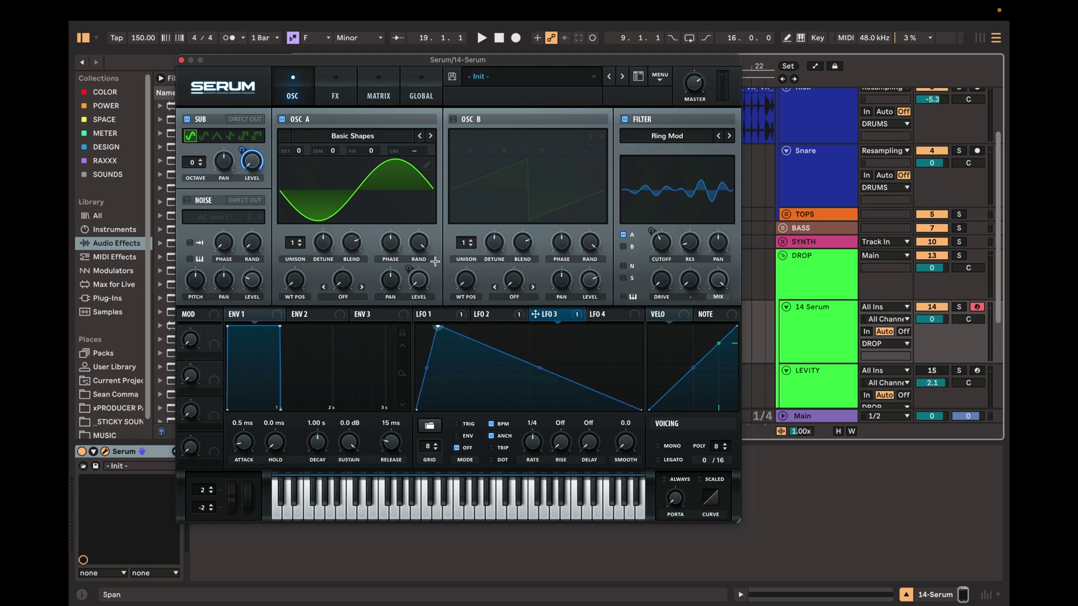
drag(459, 245, 478, 239)
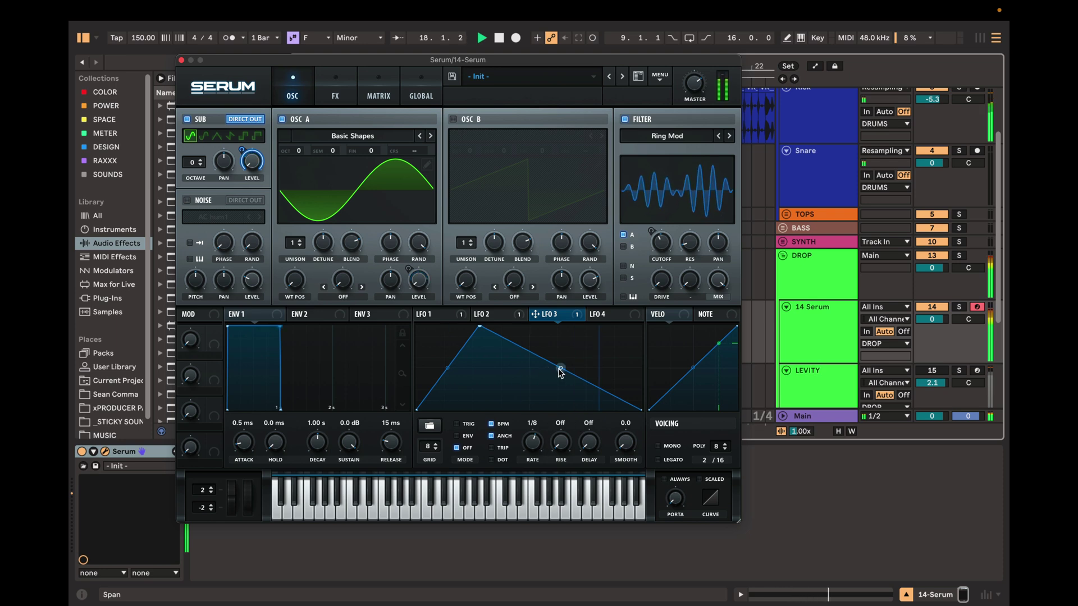
mouse_move(561, 368)
mouse_down()
mouse_move(567, 353)
mouse_move(560, 374)
mouse_up()
drag(480, 326, 488, 326)
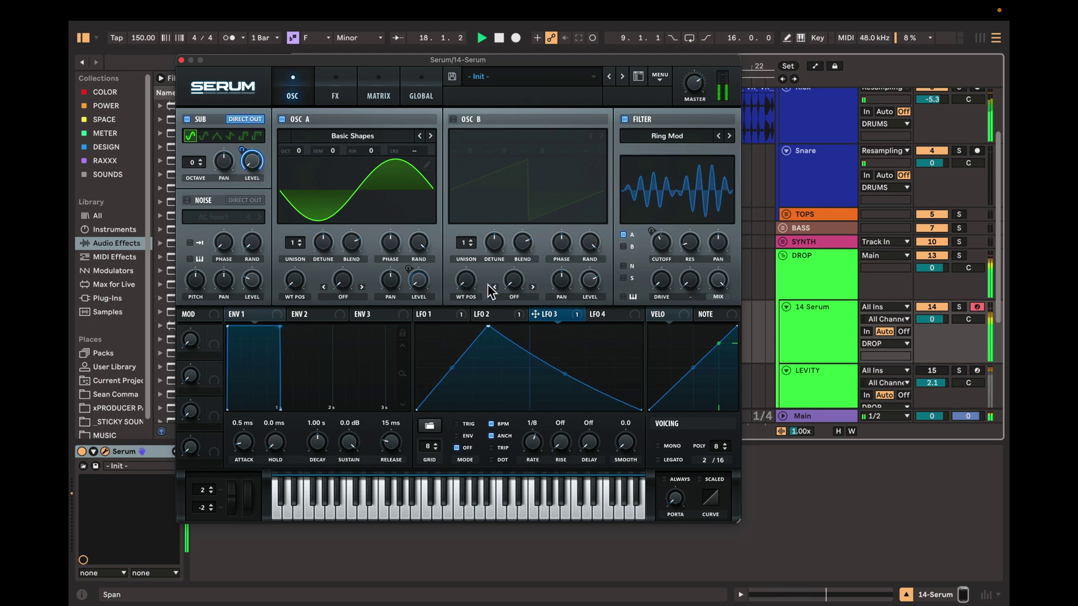
Step: Review LFO 1 and LFO 2, close the Serum window and collapse the LEVITY track to expose the LFO2 Rate automation lane
click(487, 314)
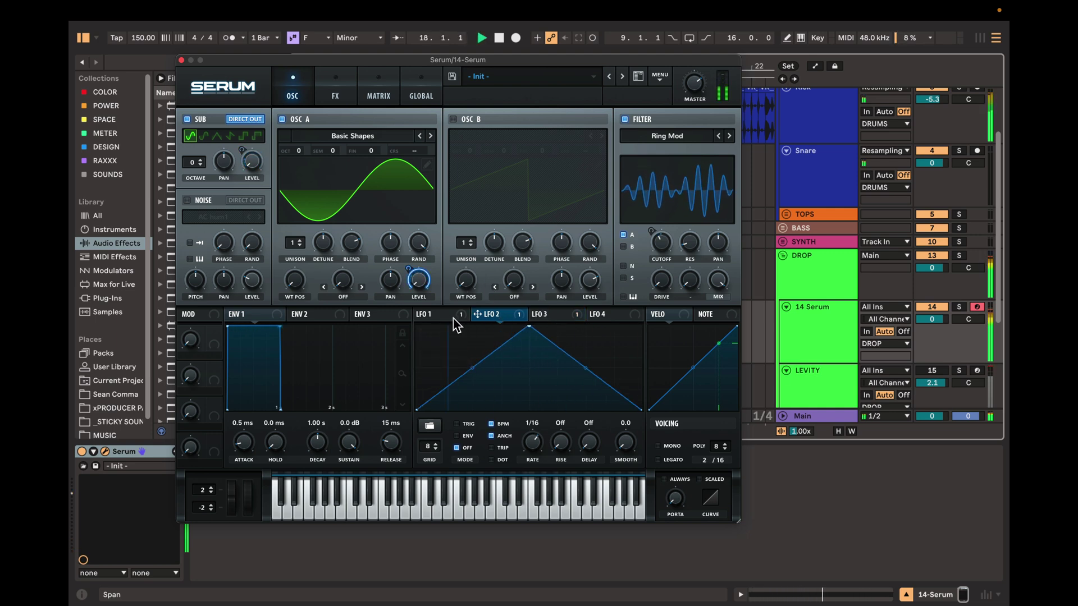
click(449, 315)
click(520, 316)
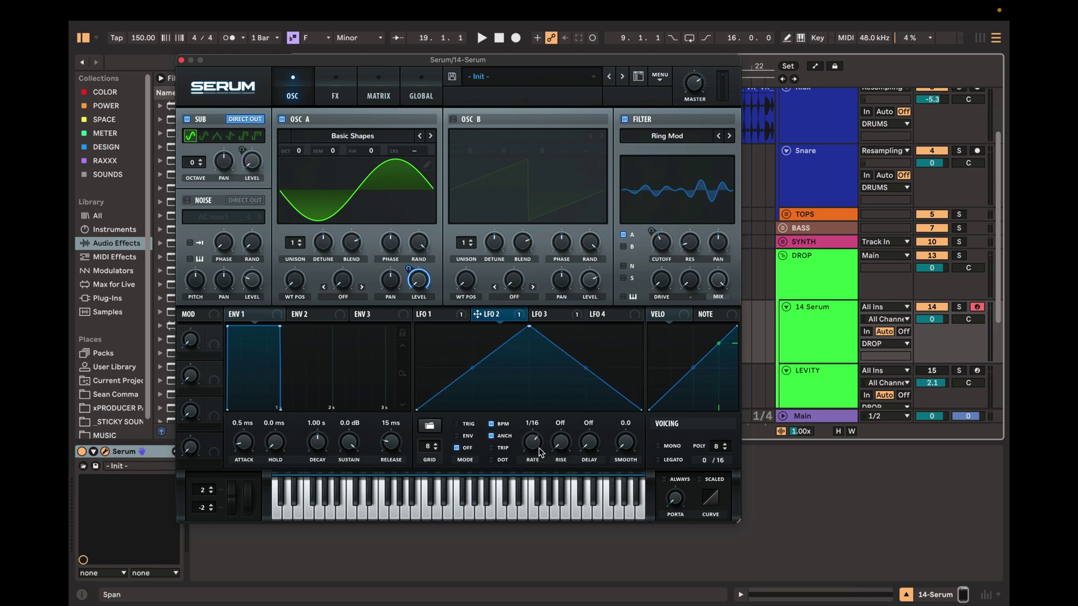
click(181, 60)
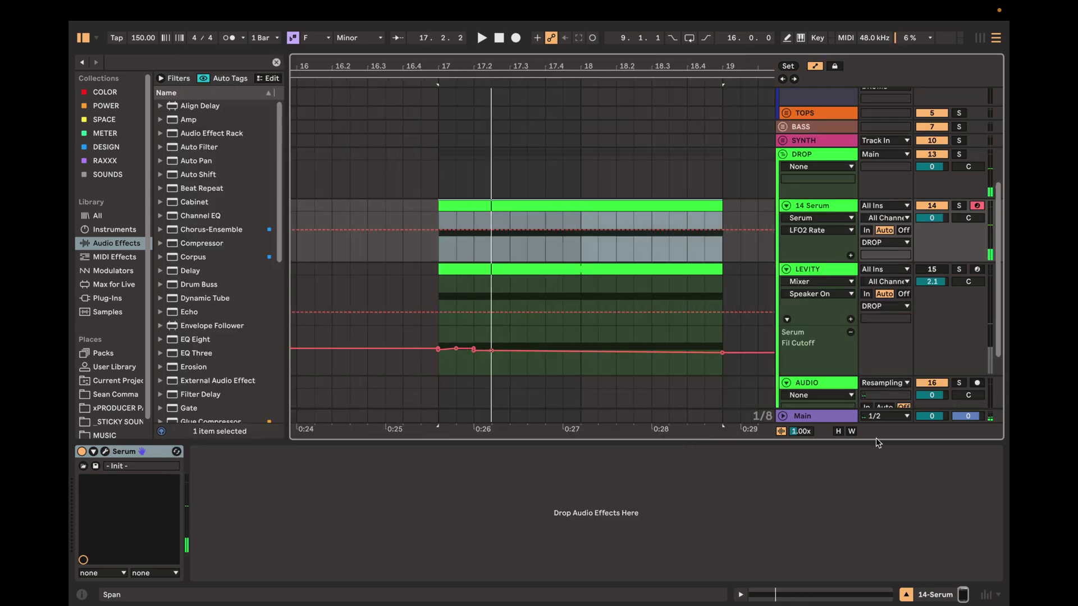
click(786, 269)
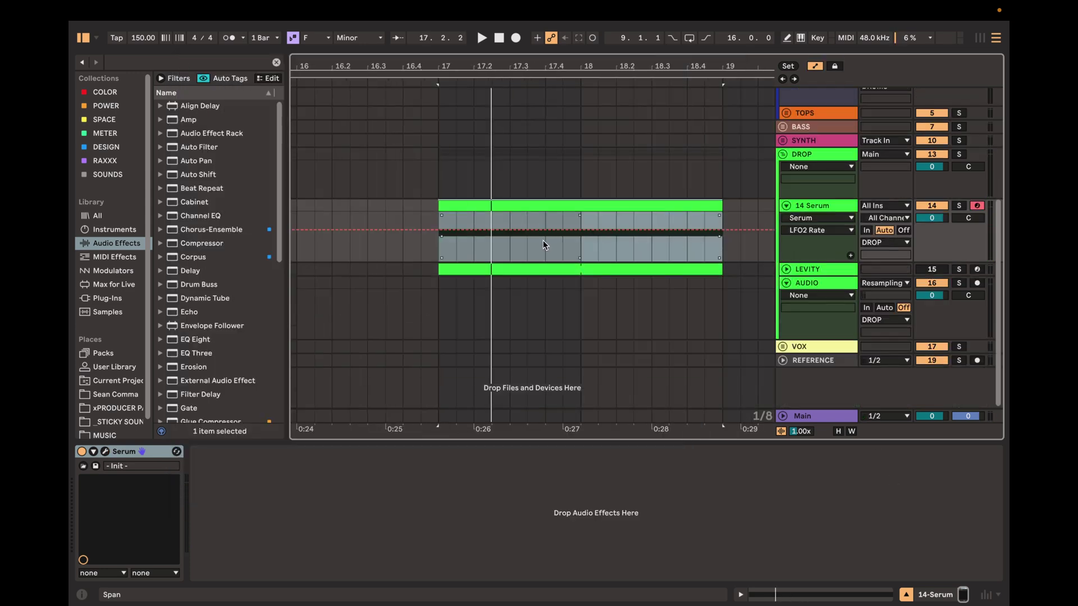
Step: Draw stepped, varying LFO2 Rate automation in eighth-note steps across the Serum clip from bar 17 to bar 19 during playback
key(b)
key(space)
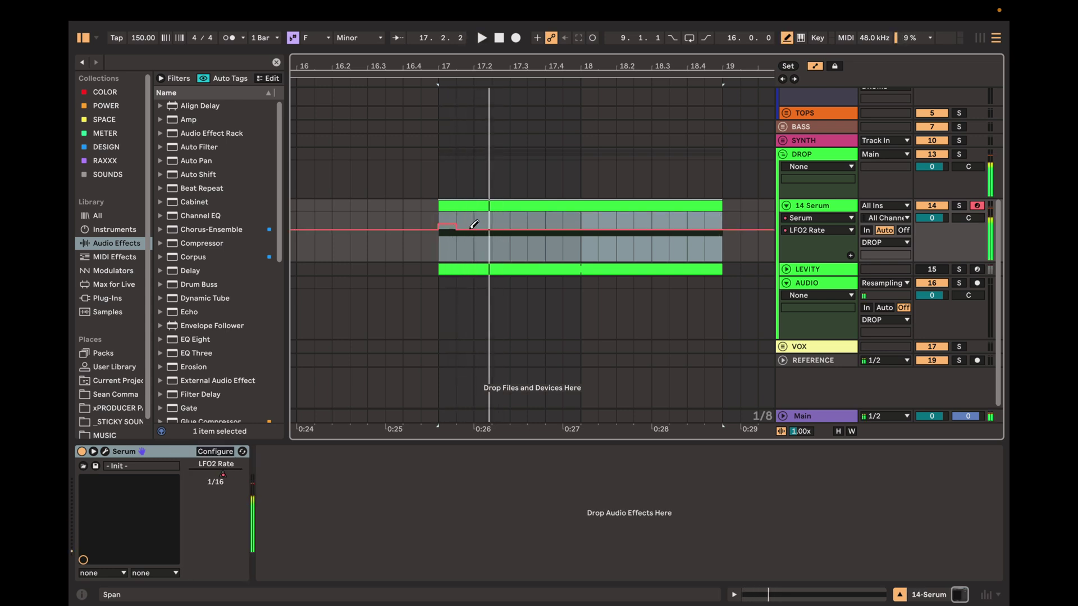
drag(485, 230, 586, 230)
click(537, 237)
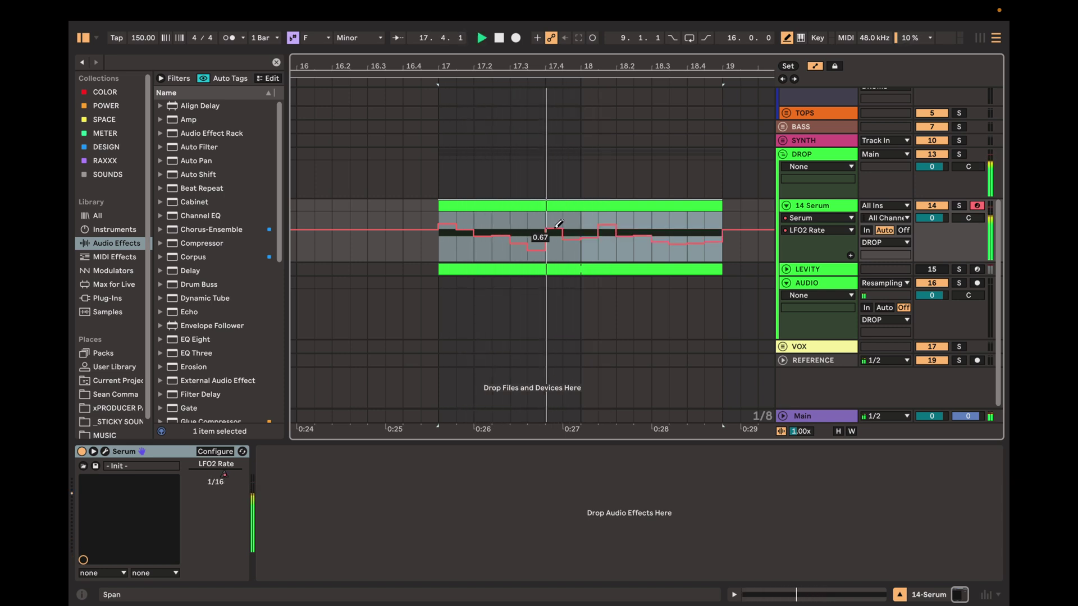
drag(556, 228, 711, 219)
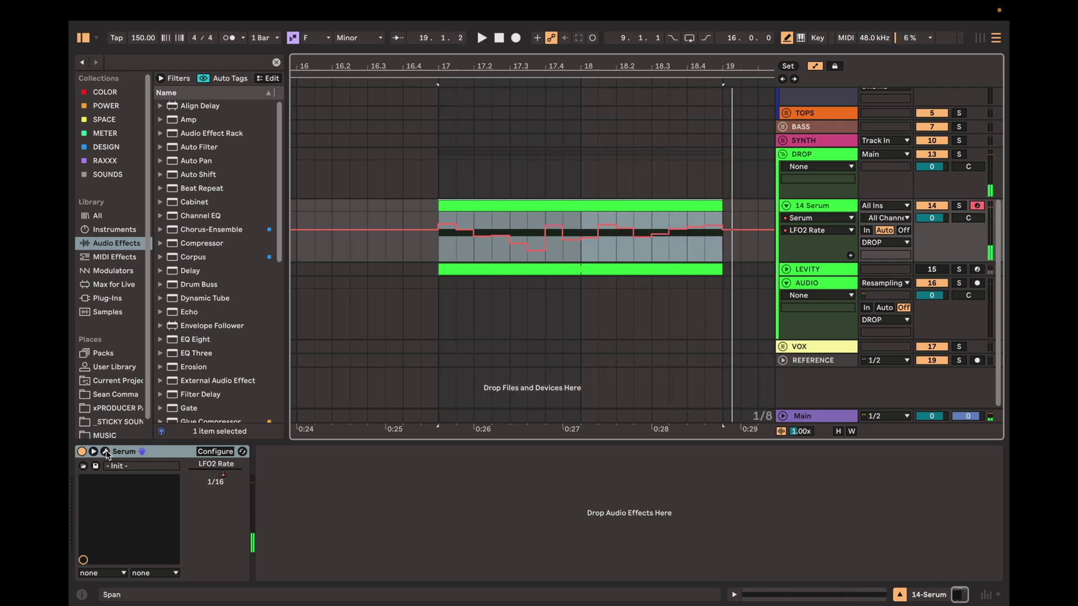
Step: Reopen the Serum window, show LFO 1 and add a point to its sloping segment while auditioning the clip
click(105, 452)
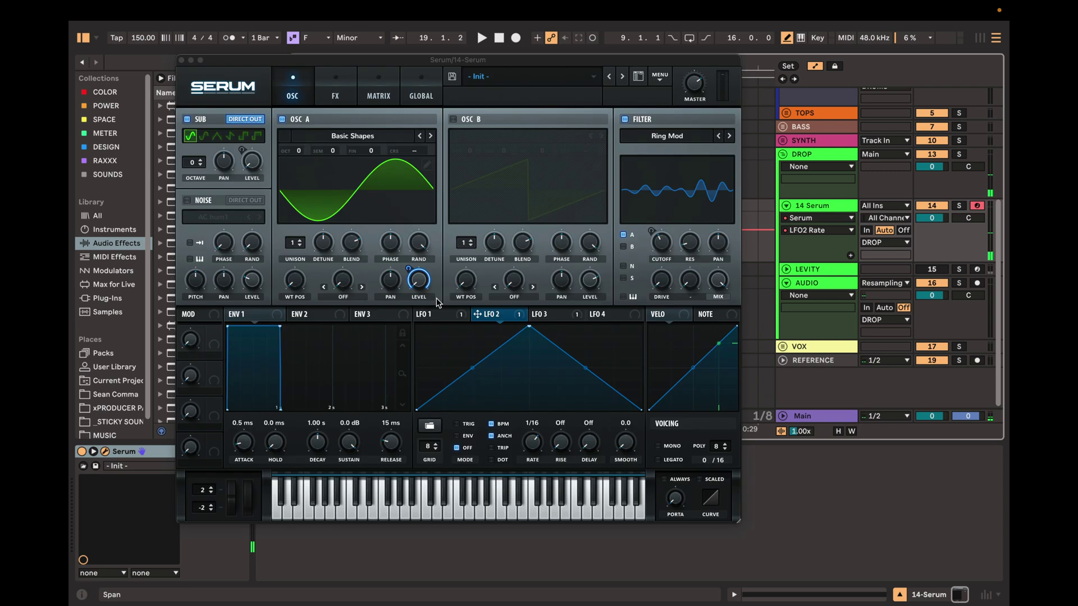
click(430, 315)
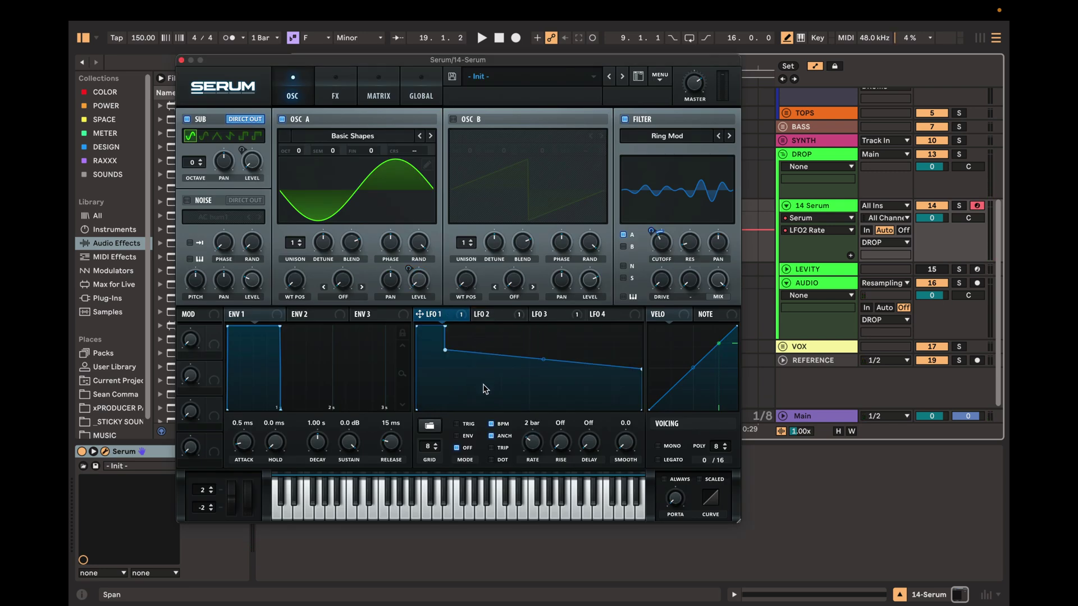
key(space)
key(space)
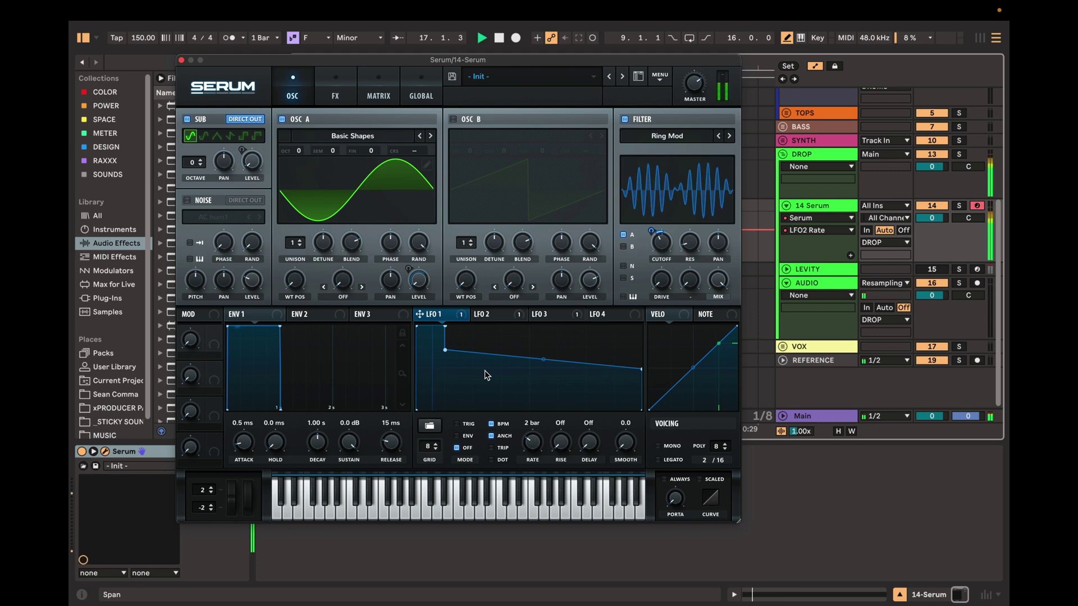
double_click(491, 335)
drag(490, 335, 490, 346)
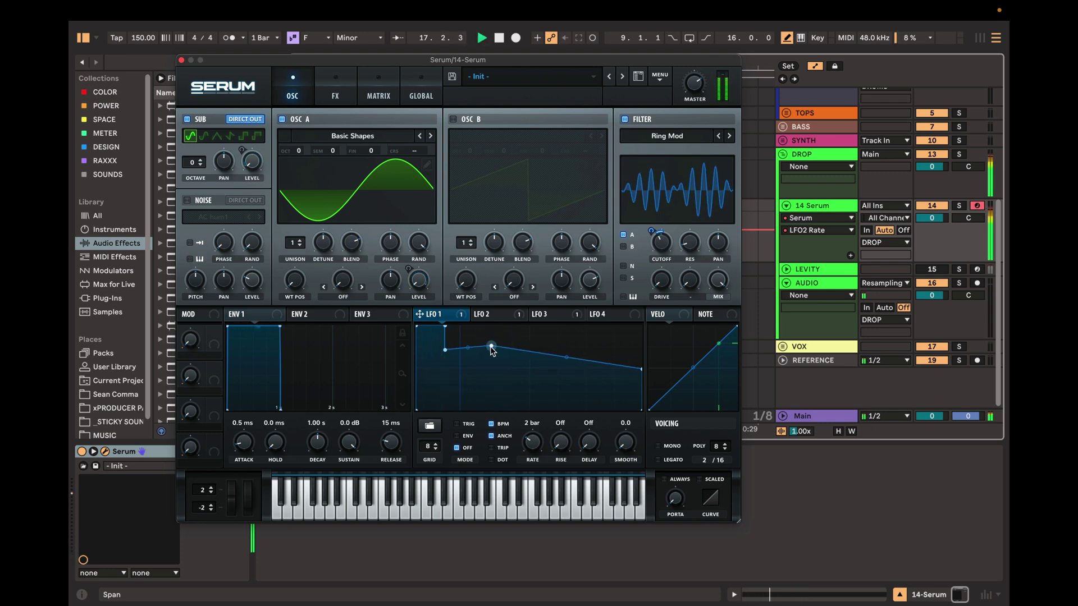
key(space)
Step: Redraw LFO 1 as an eight-step pattern with flat steps of varying heights after the first high step, and play it back
shift+click(470, 374)
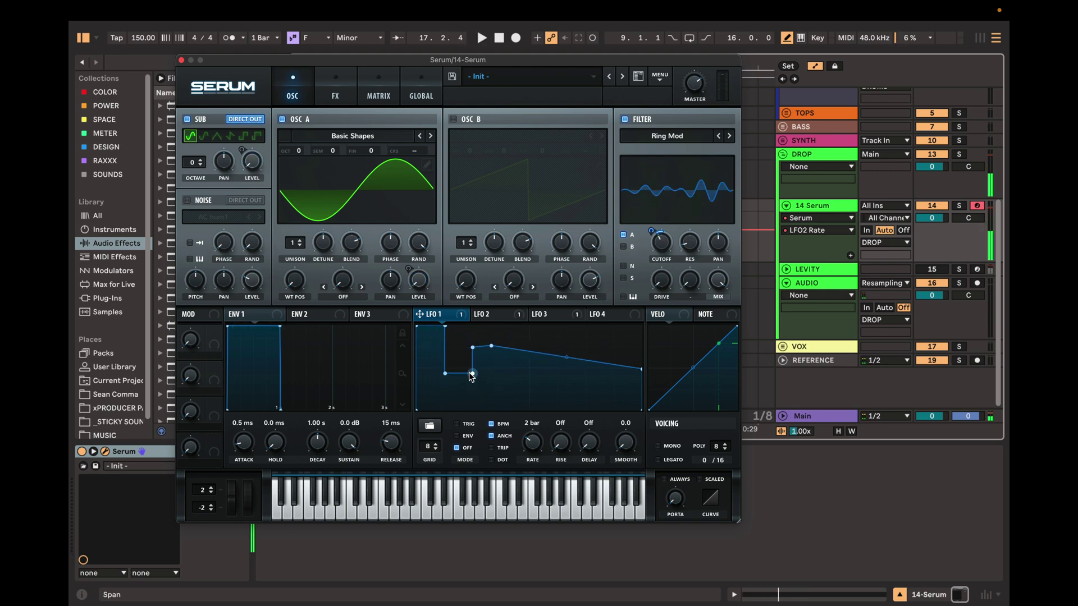
shift+click(499, 348)
drag(512, 379, 521, 398)
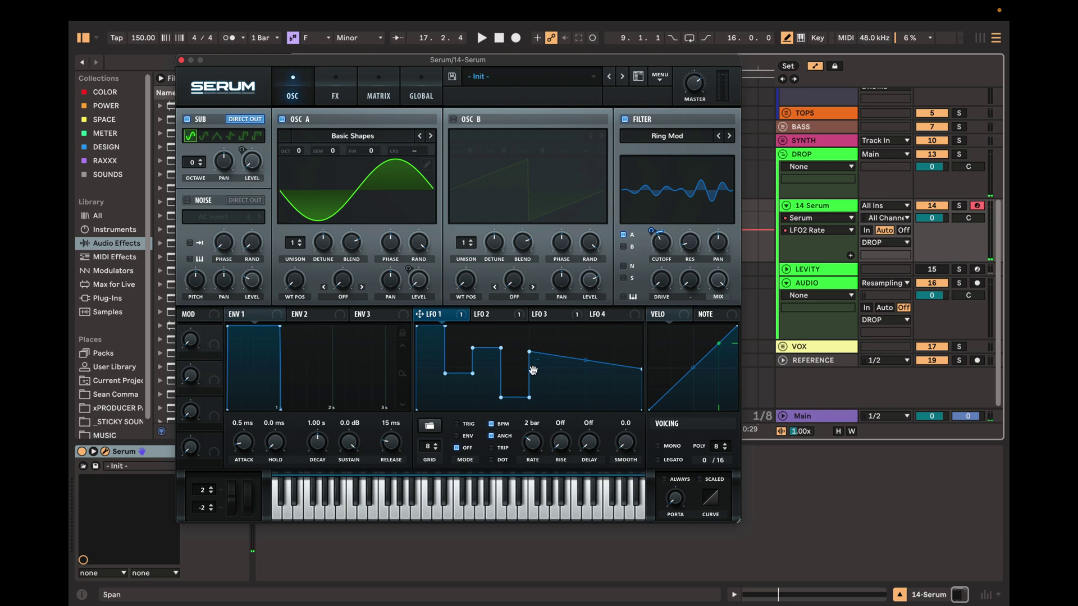
shift+click(548, 372)
mouse_move(572, 339)
mouse_down()
mouse_move(608, 389)
mouse_move(633, 365)
mouse_up()
key(space)
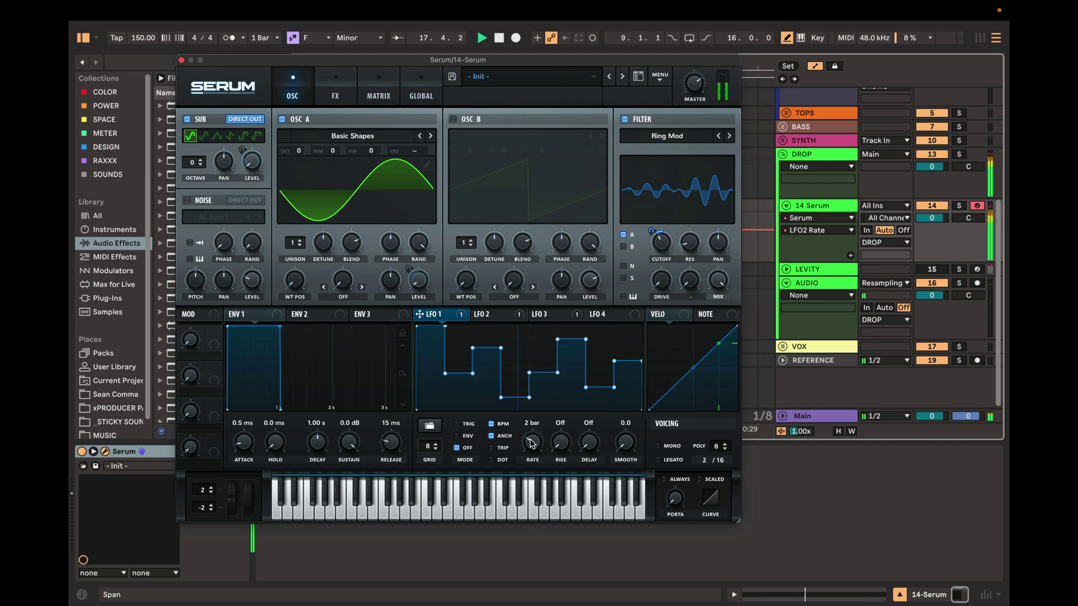
Step: Set LFO 1's rate to one bar and adjust the filter cutoff and its LFO 1 modulation depth during playback
drag(529, 438, 526, 430)
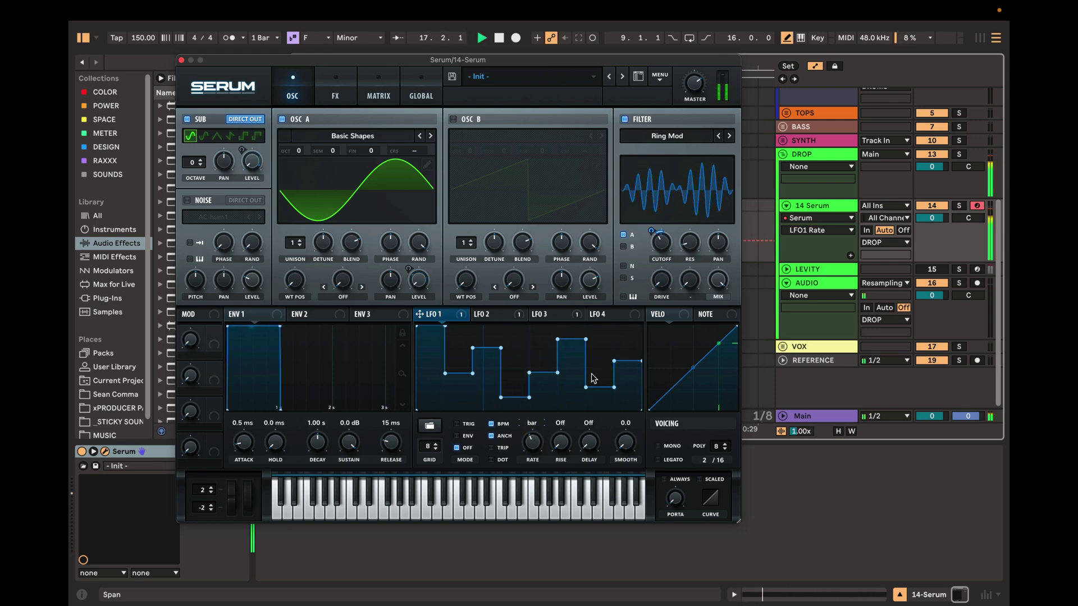
mouse_move(652, 230)
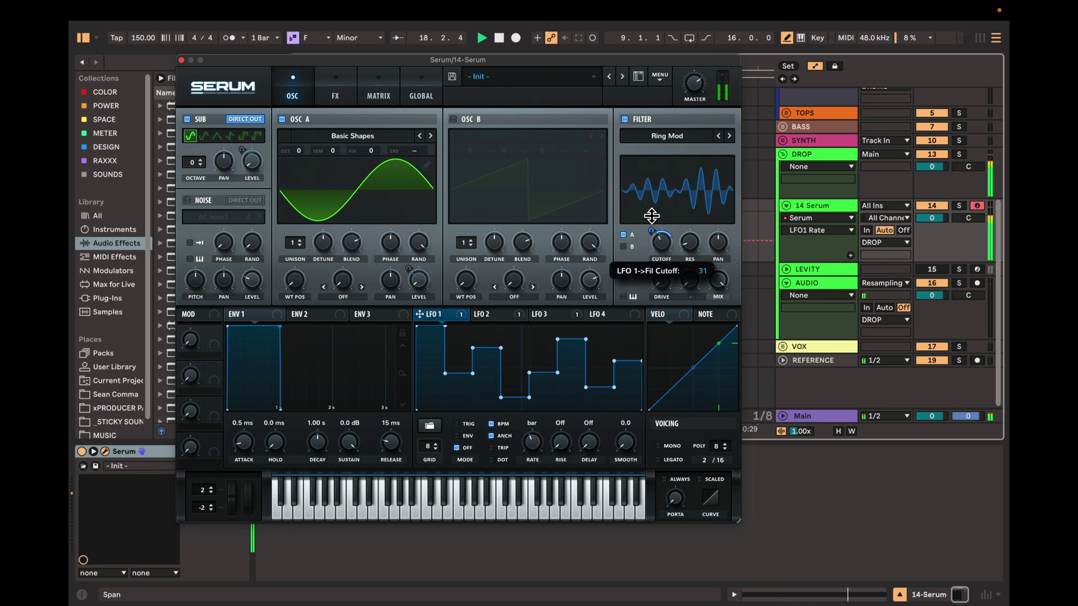
drag(662, 242, 665, 258)
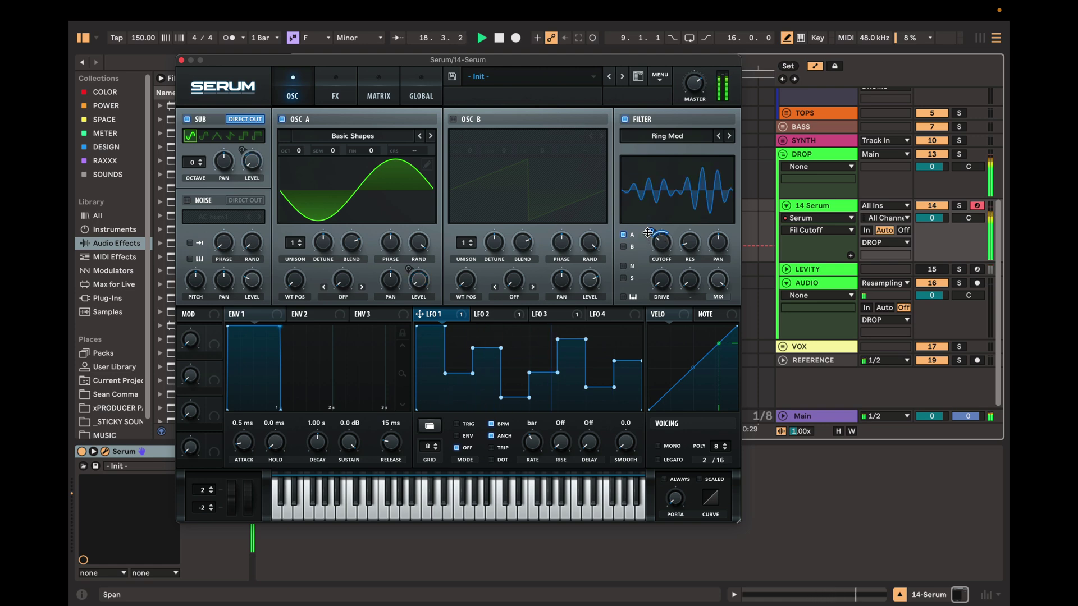
click(692, 258)
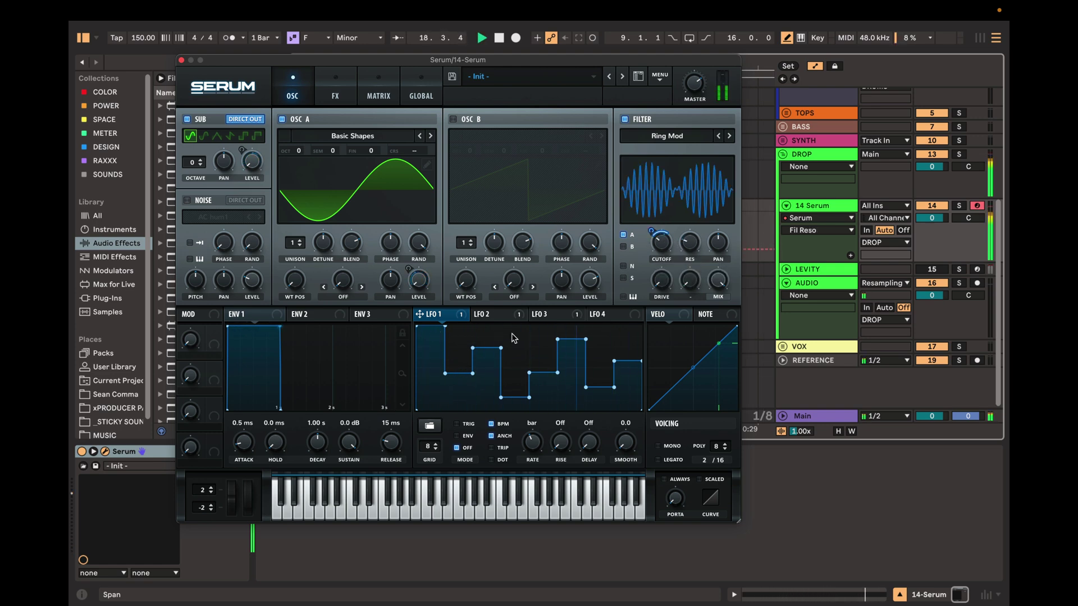
Step: Set LFO 1's rate to 1/8 during playback
click(533, 442)
drag(533, 443, 521, 400)
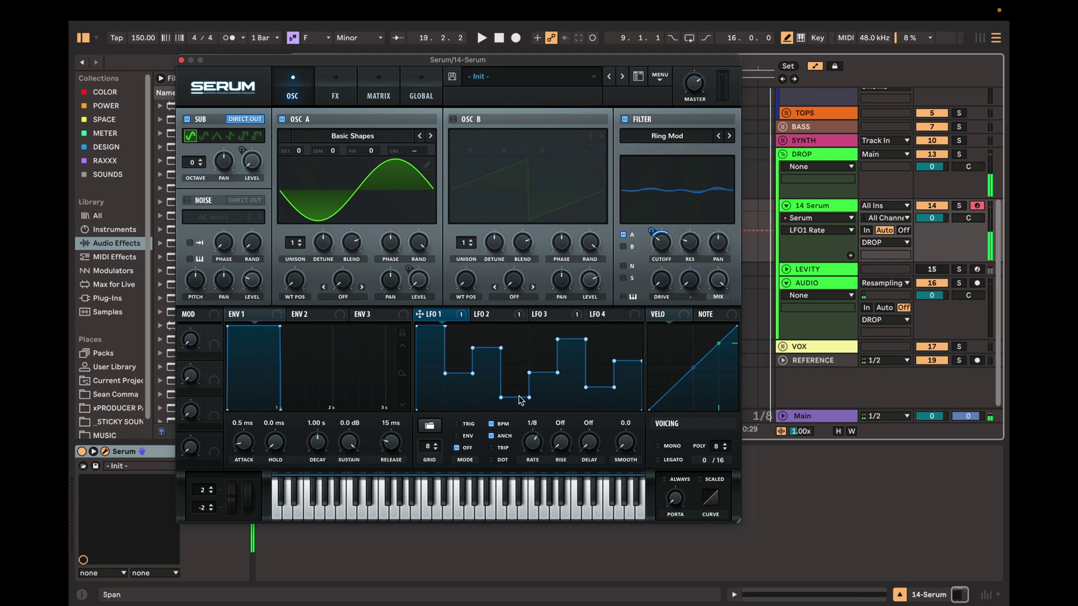